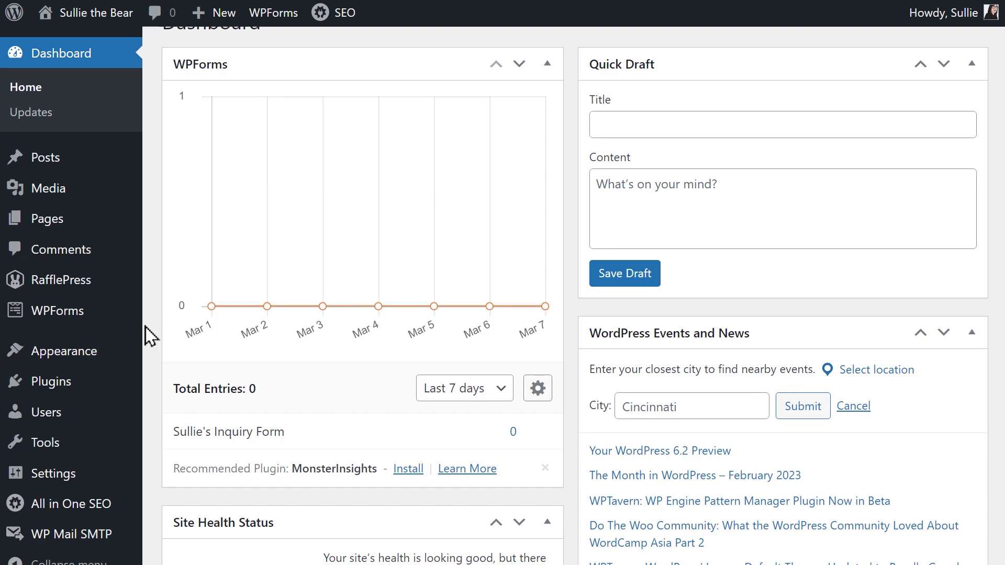
Step: Search the plugin directory for 'wpcode', then install and activate the WPCode plugin
left_click(92, 390)
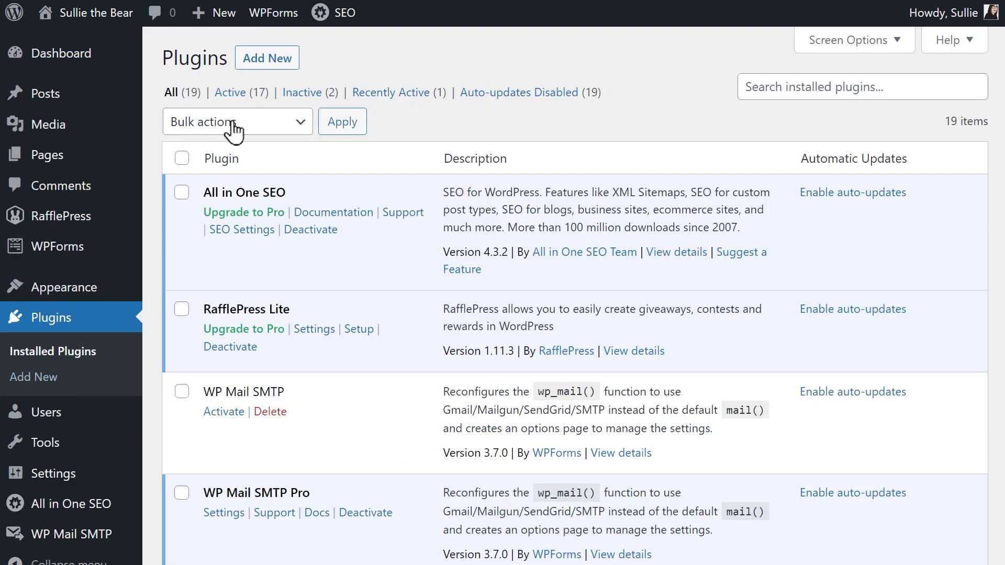
left_click(255, 64)
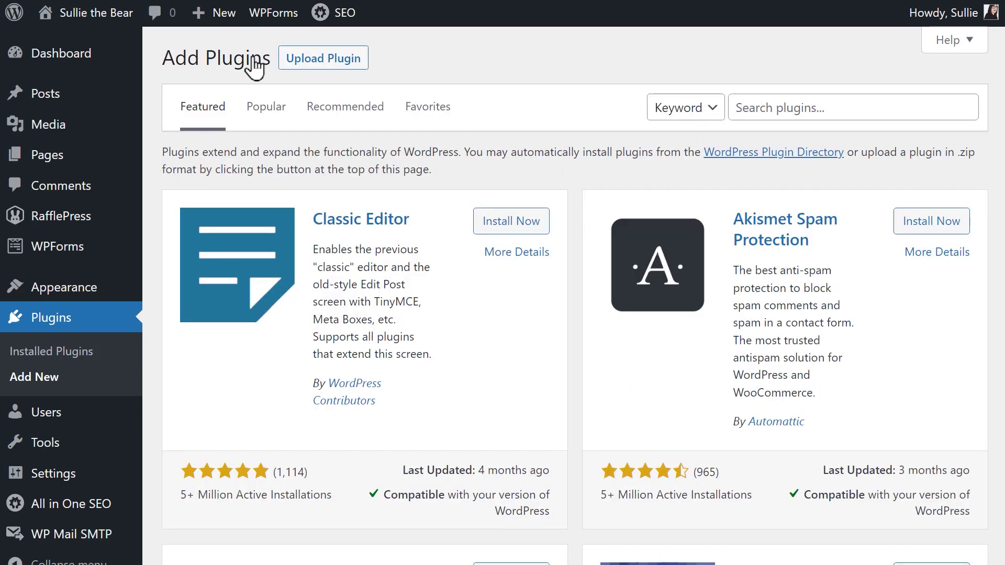
left_click(785, 104)
type("wpcode")
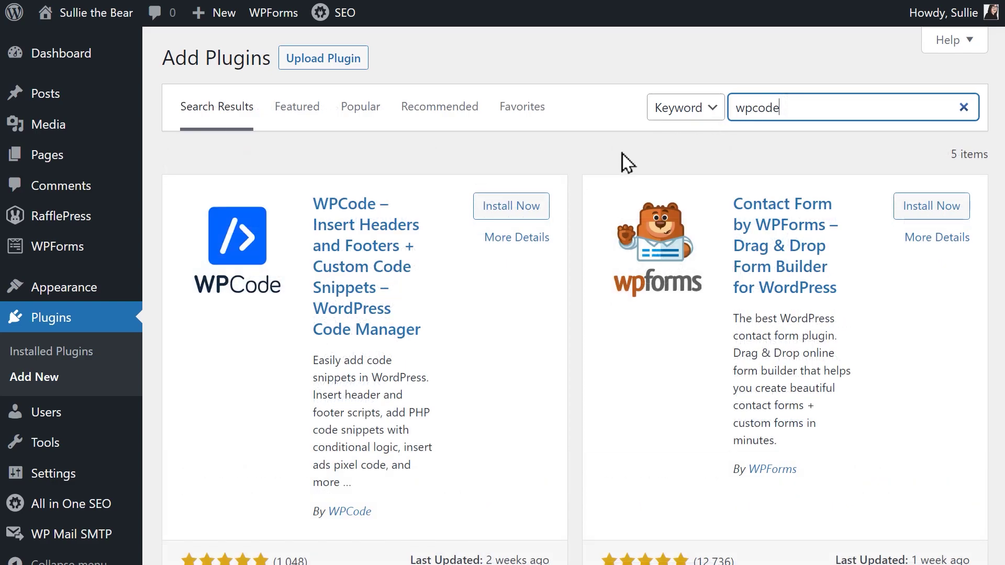
left_click(539, 208)
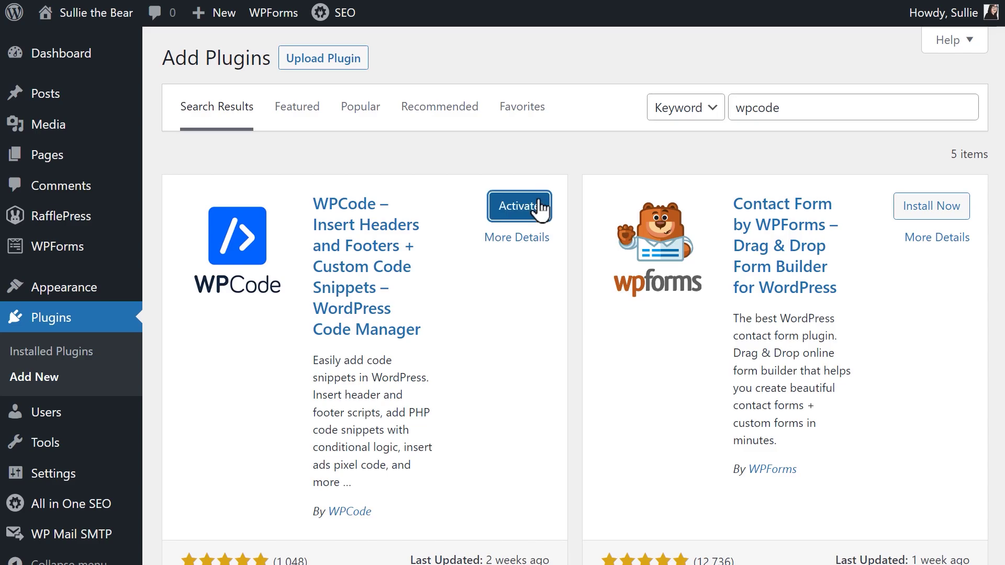
left_click(539, 207)
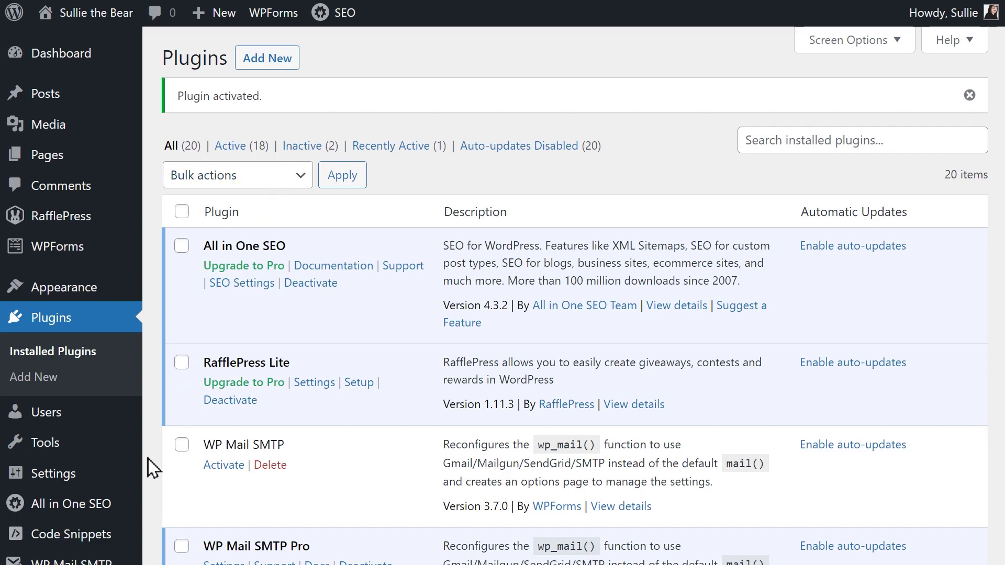
Step: Start a blank WPCode custom snippet and set its code type to PHP Snippet
mouse_move(108, 535)
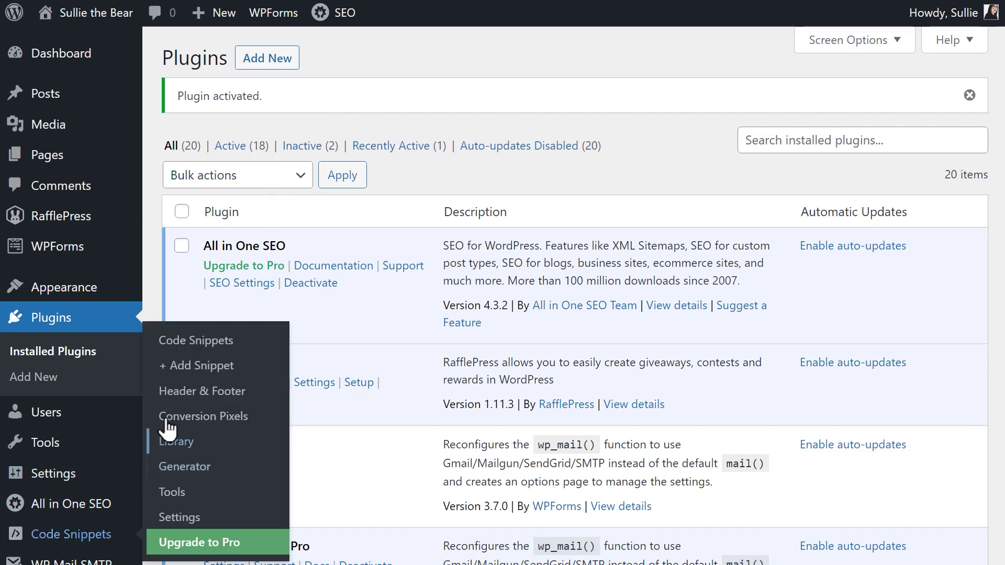
left_click(201, 367)
scroll(200, 371, "down", 3)
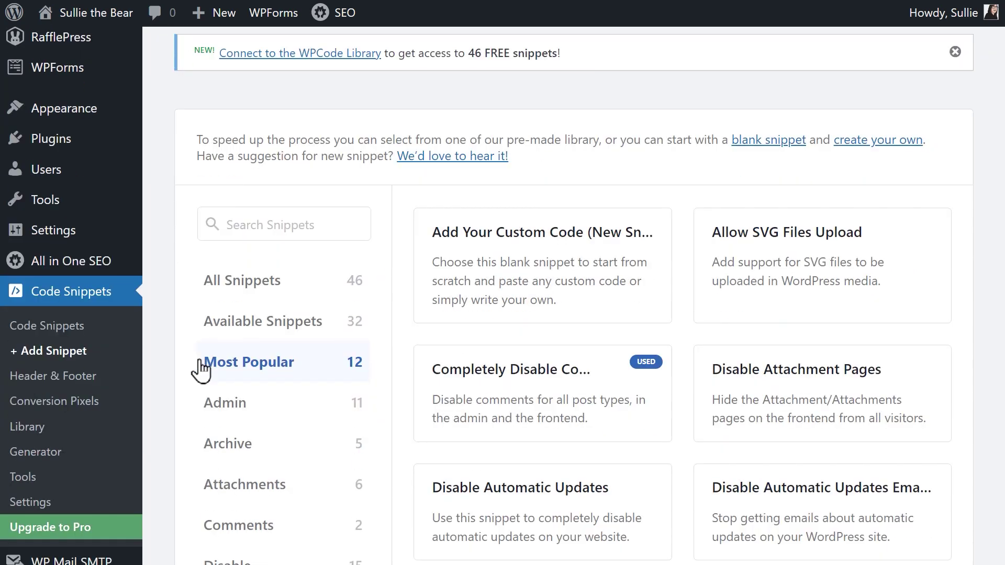
mouse_move(493, 309)
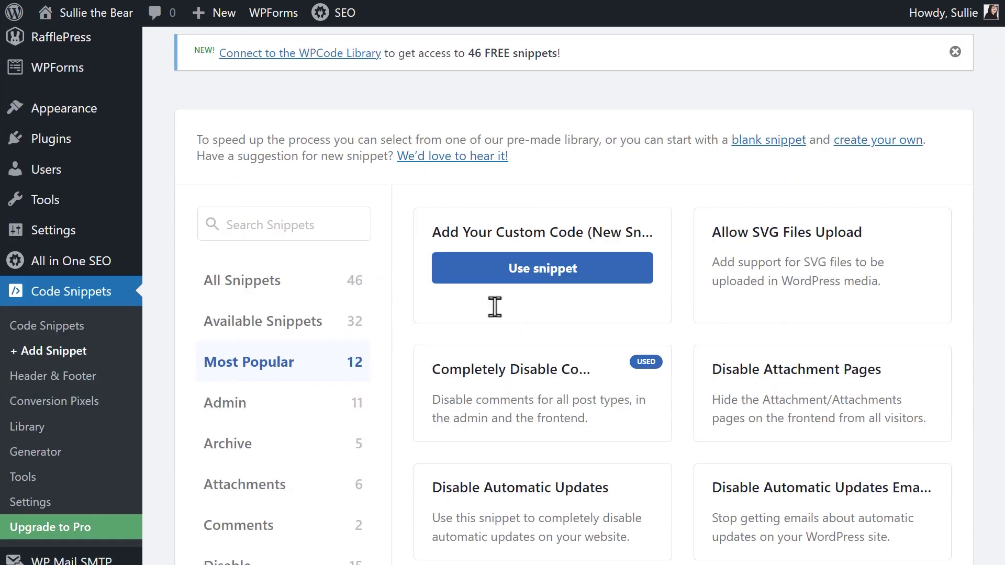
left_click(593, 281)
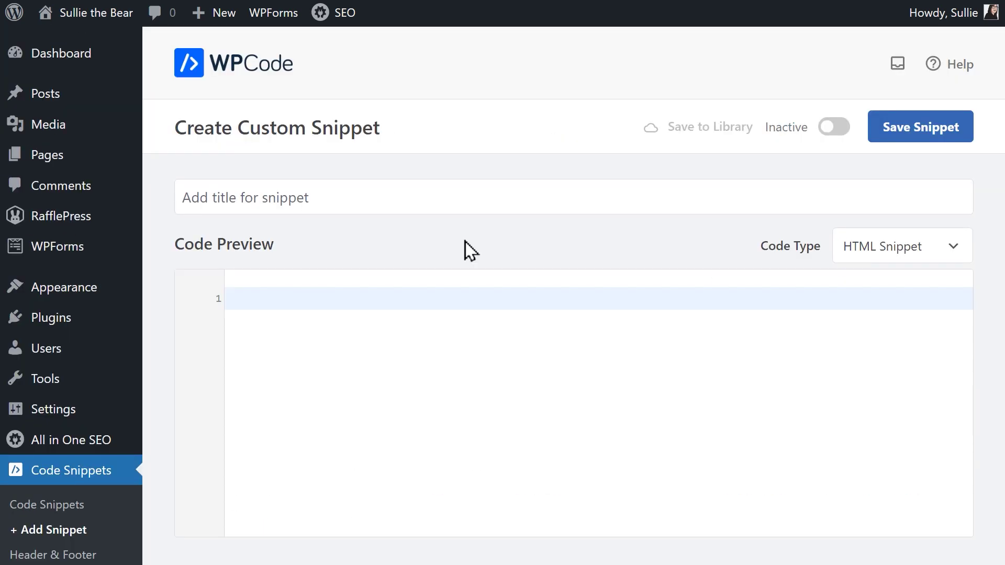
left_click(511, 188)
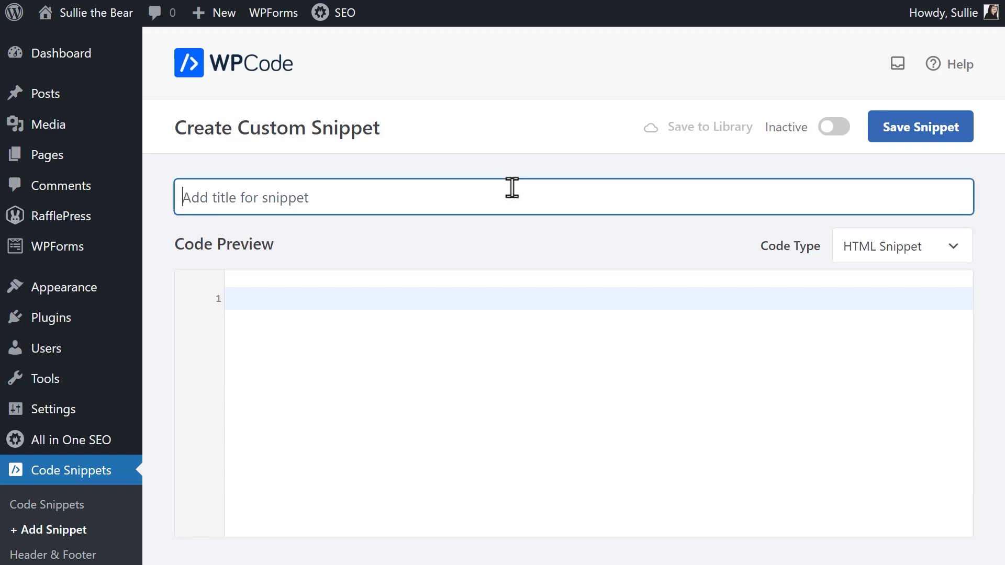
left_click(950, 247)
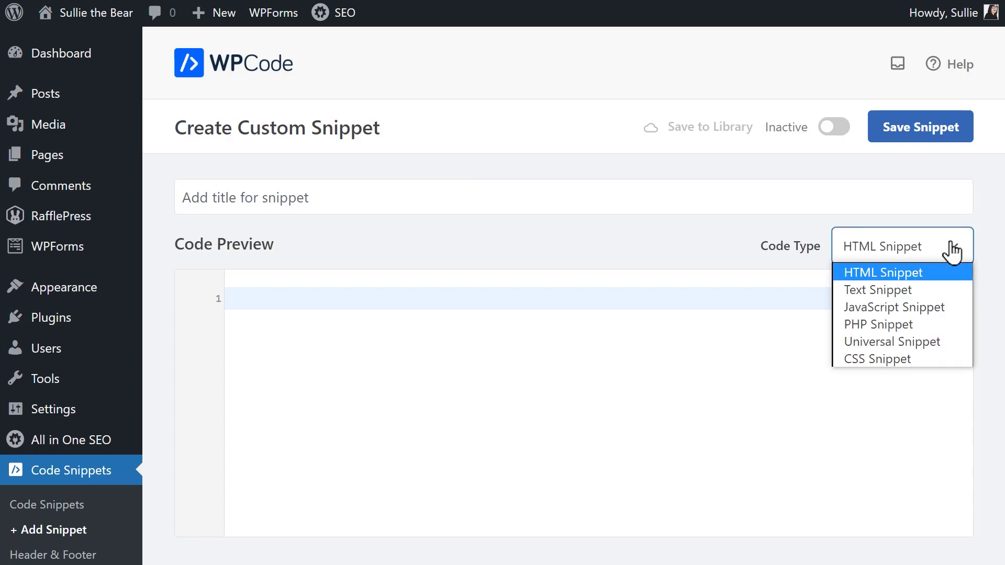
left_click(919, 326)
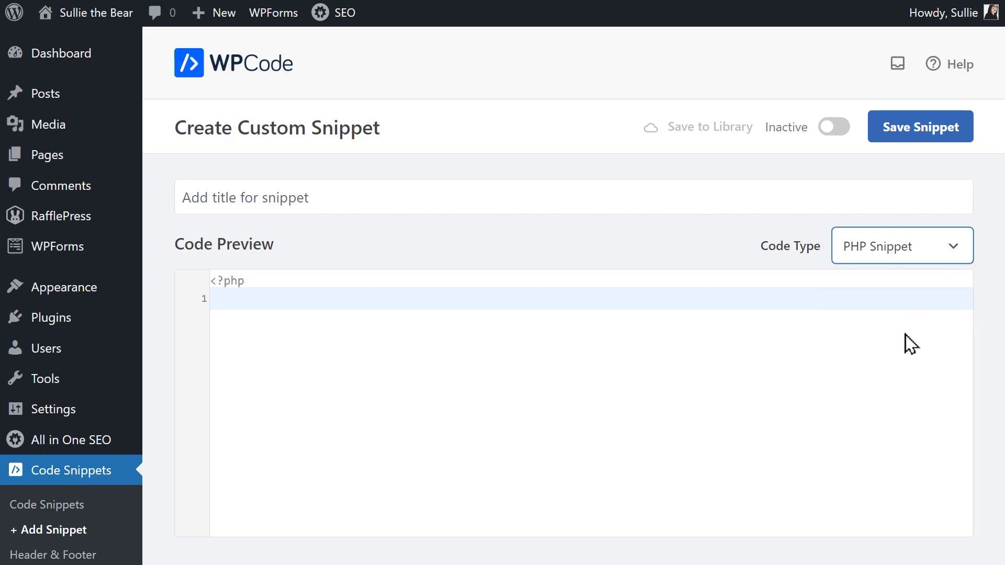
Step: Paste the filter code disabling the WPForms email suggestion into the snippet editor
left_click(656, 304)
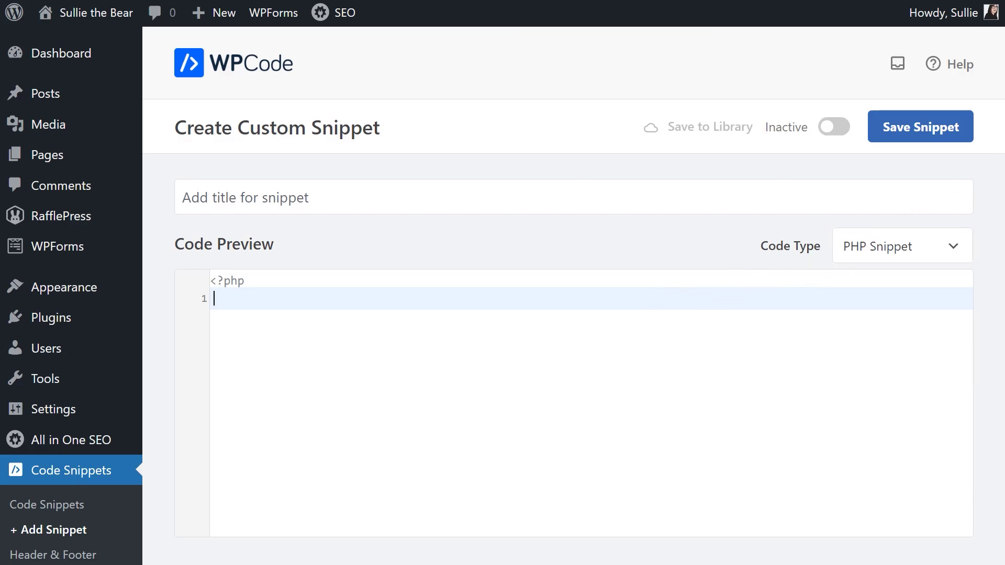
scroll(574, 313, "down", 8)
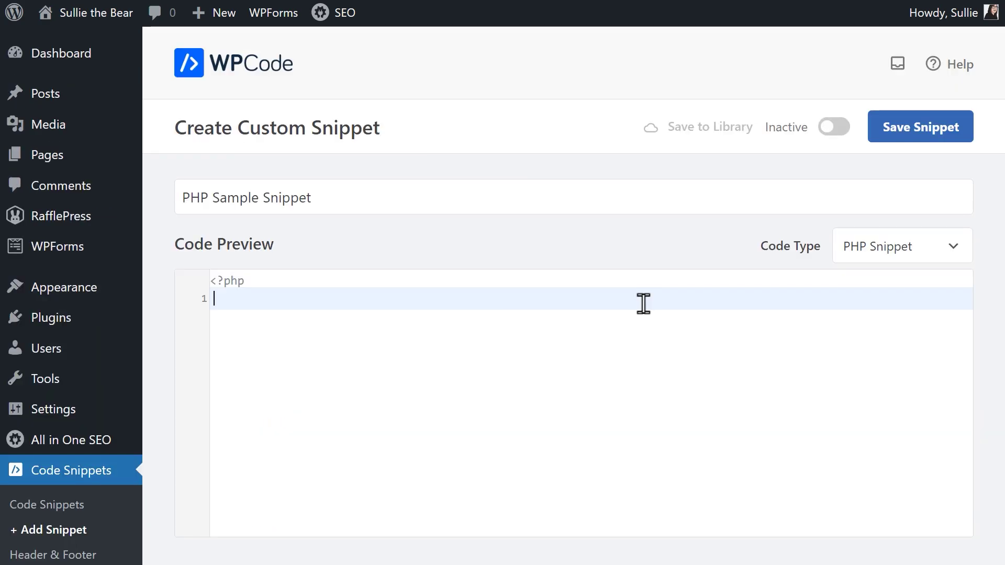
type("/**  * Disable the email address suggestion.  *  * @link  https://wpforms.com/developers/how-to-disable-the-email-suggestion-on-the-email-form-field/  */  add_filter( 'wpforms_mailcheck_enabled', '__return_false' );")
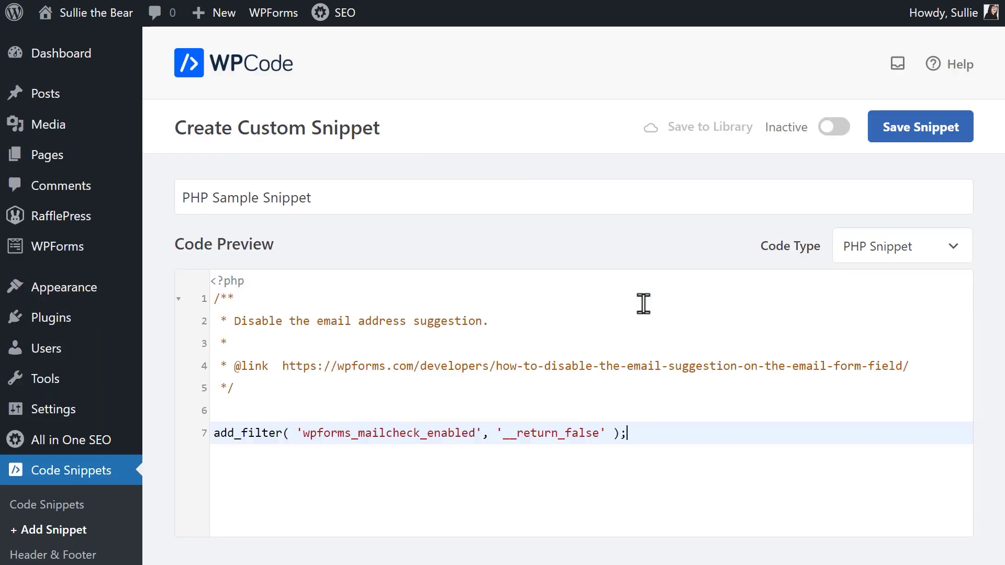
scroll(999, 184, "down", 10)
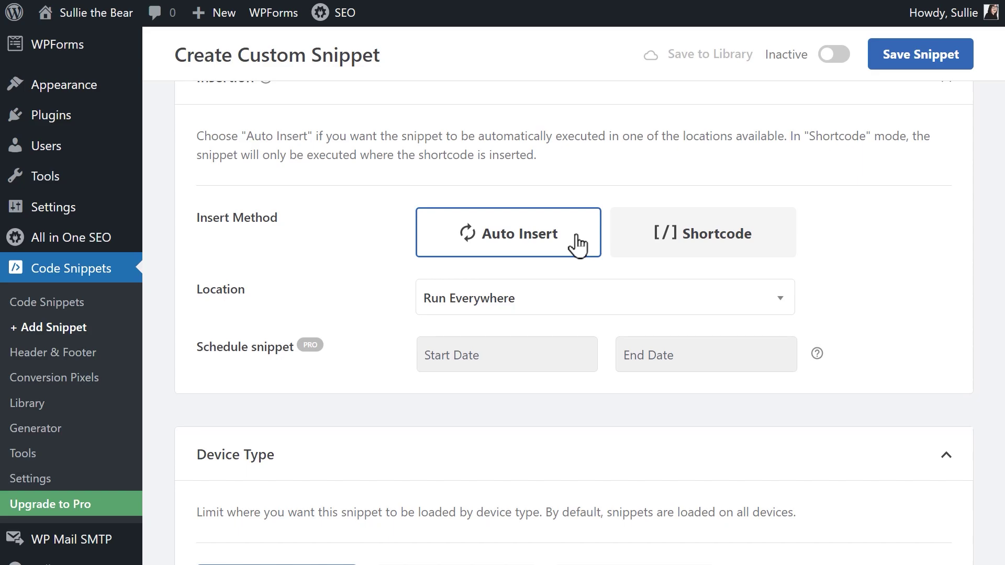
Step: Set the snippet location to Frontend Only and enter the tag 'php snippet'
left_click(762, 306)
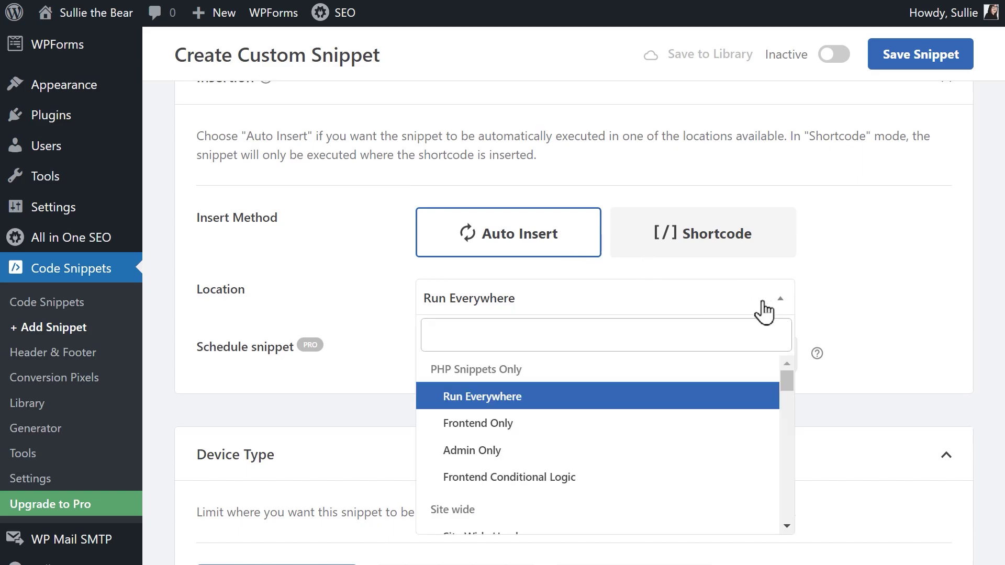
left_click(489, 423)
scroll(824, 223, "down", 10)
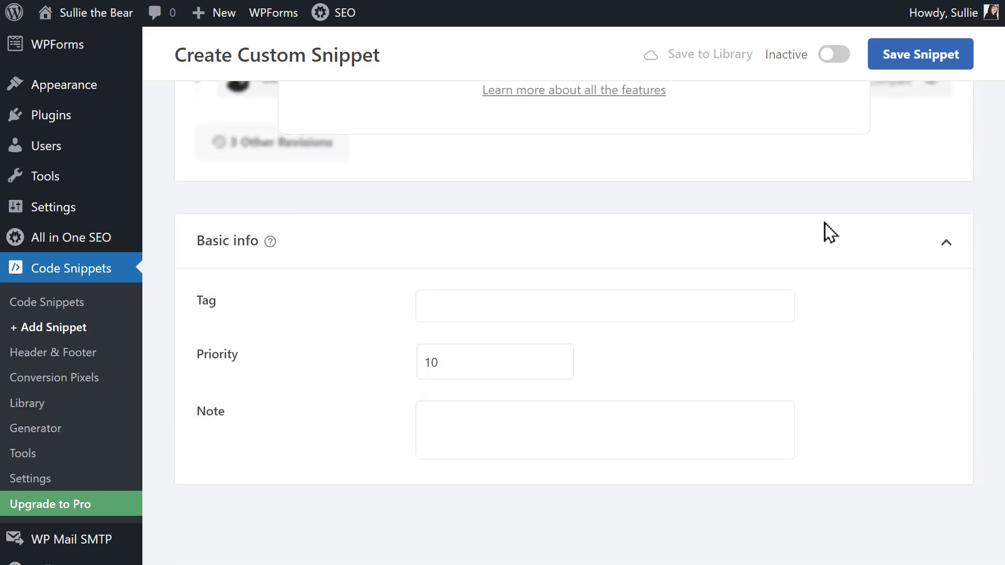
left_click(707, 301)
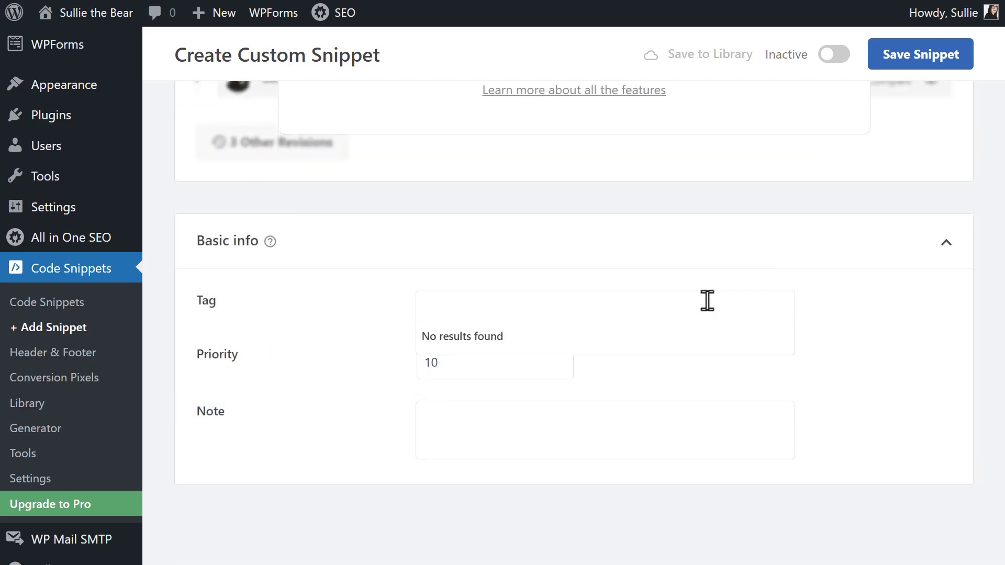
type("php snippet")
Step: Commit the 'php snippet' tag, save the snippet, then switch it to Active and update
key("Return")
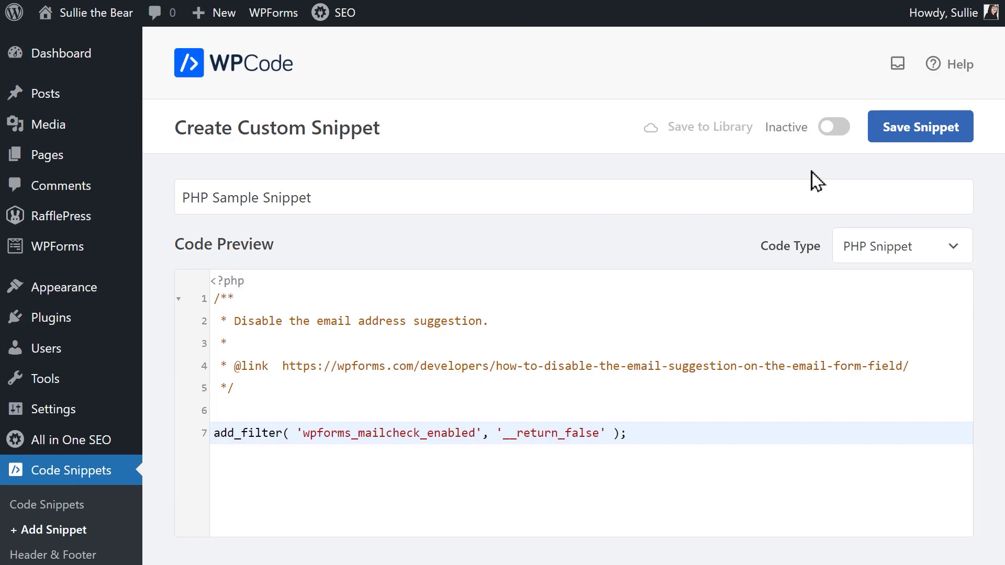
left_click(885, 128)
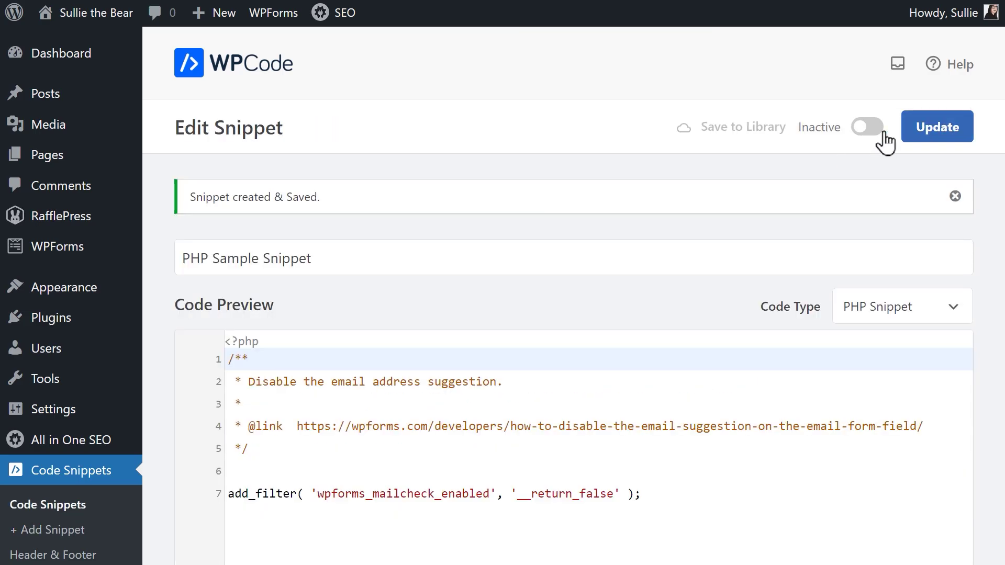
left_click(861, 127)
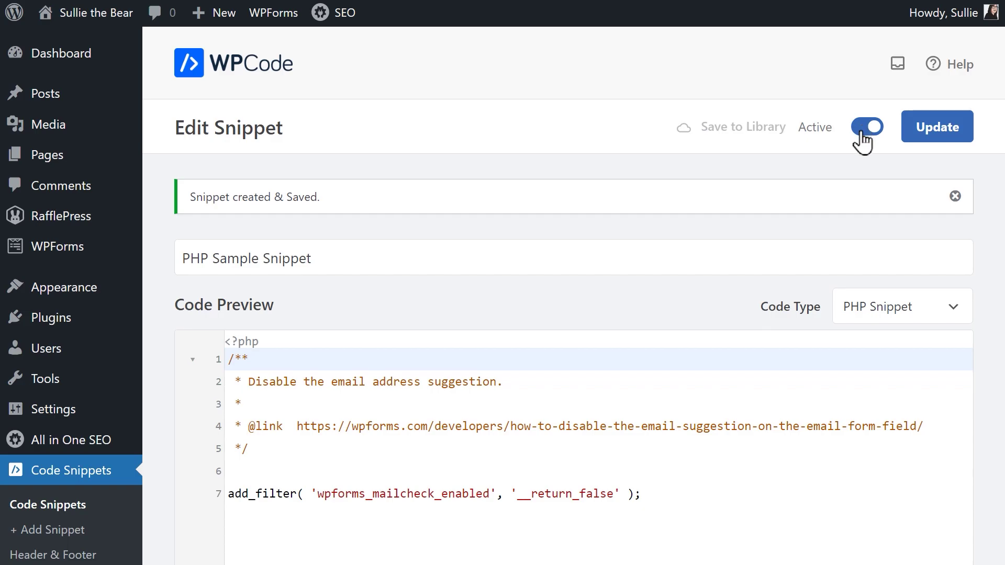
left_click(911, 144)
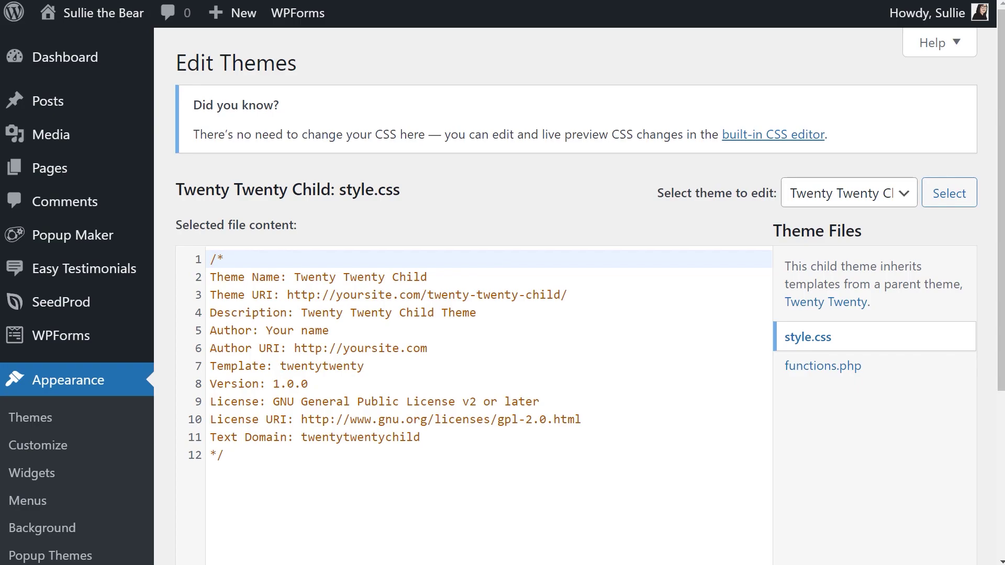
Step: Load the parent Twenty Twenty theme in the editor and open its functions.php
left_click(821, 193)
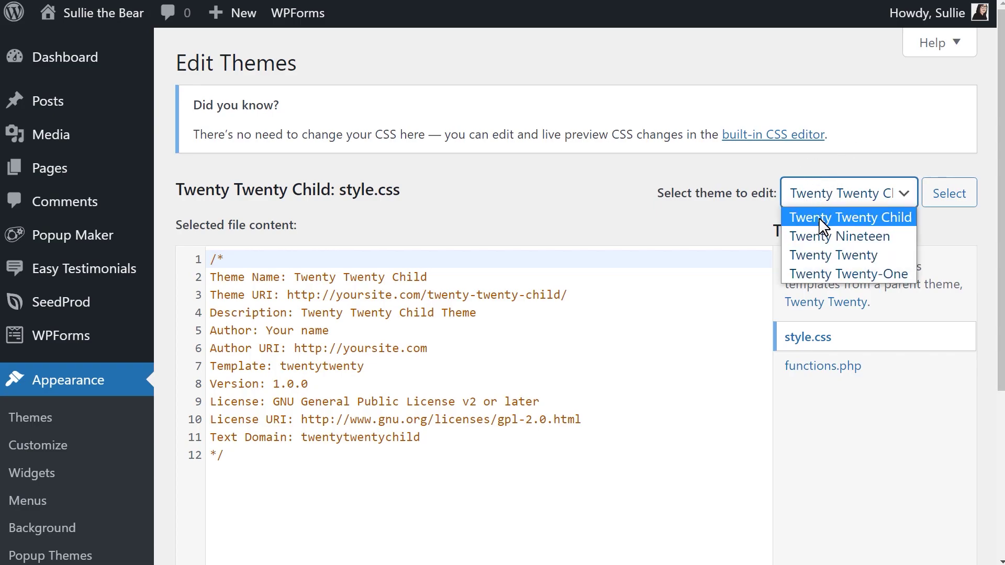
left_click(801, 255)
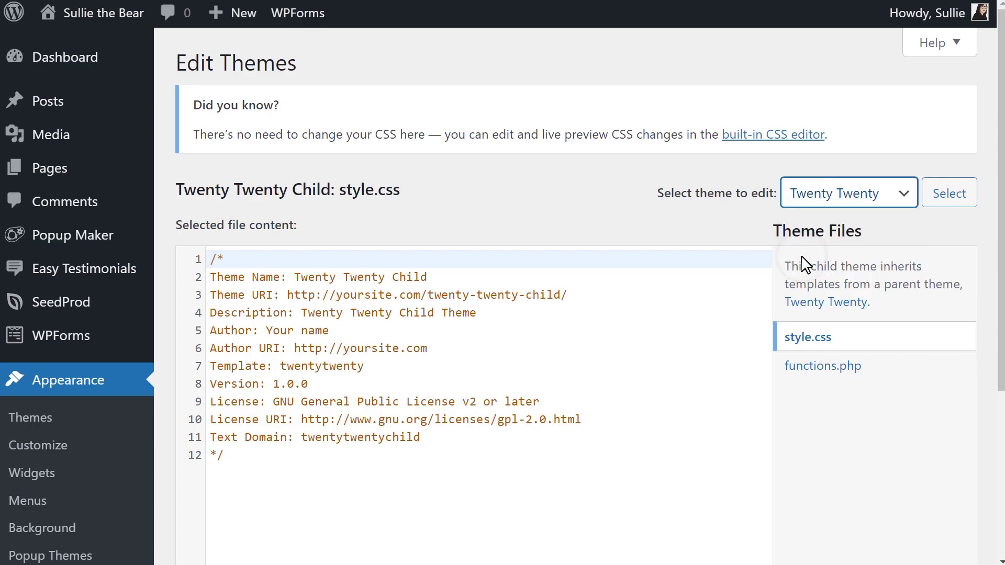
left_click(933, 199)
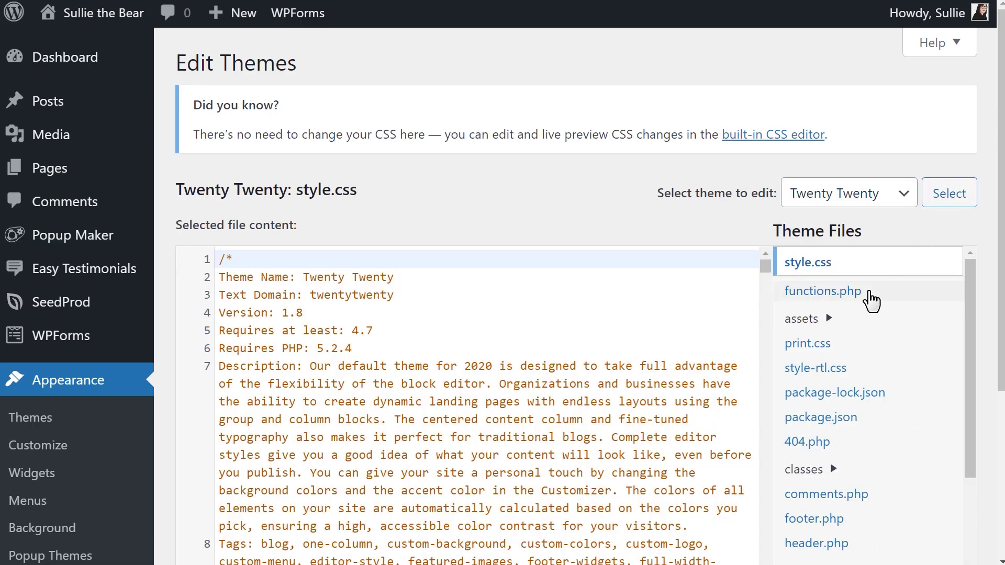
left_click(863, 292)
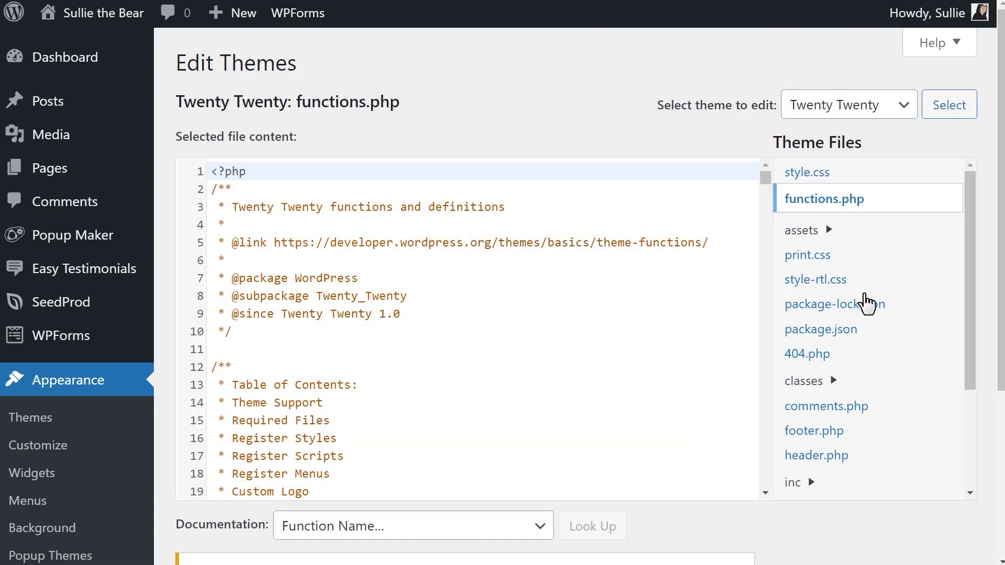
Step: Switch the theme editor to the Twenty Twenty Child theme
left_click(889, 108)
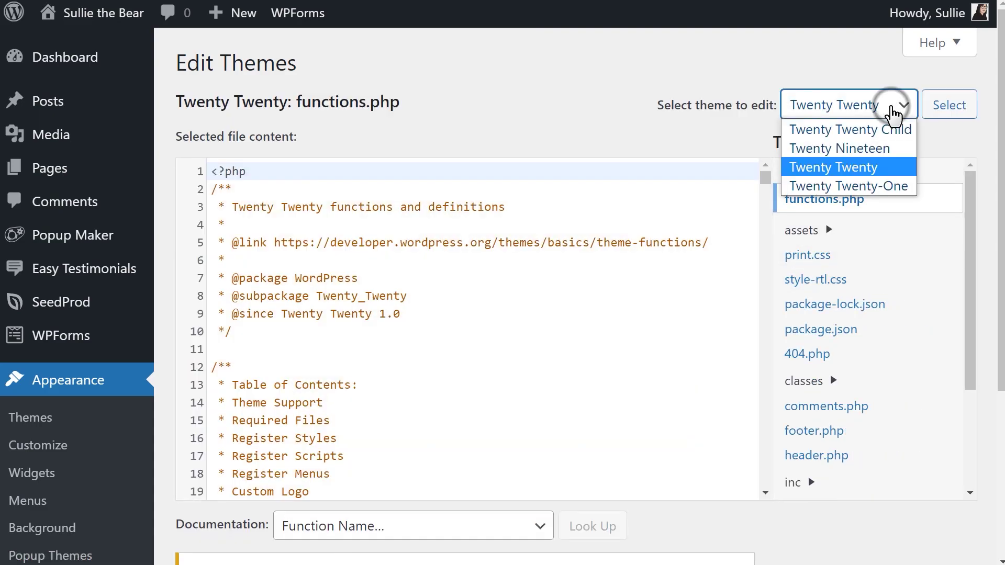
left_click(883, 134)
left_click(944, 107)
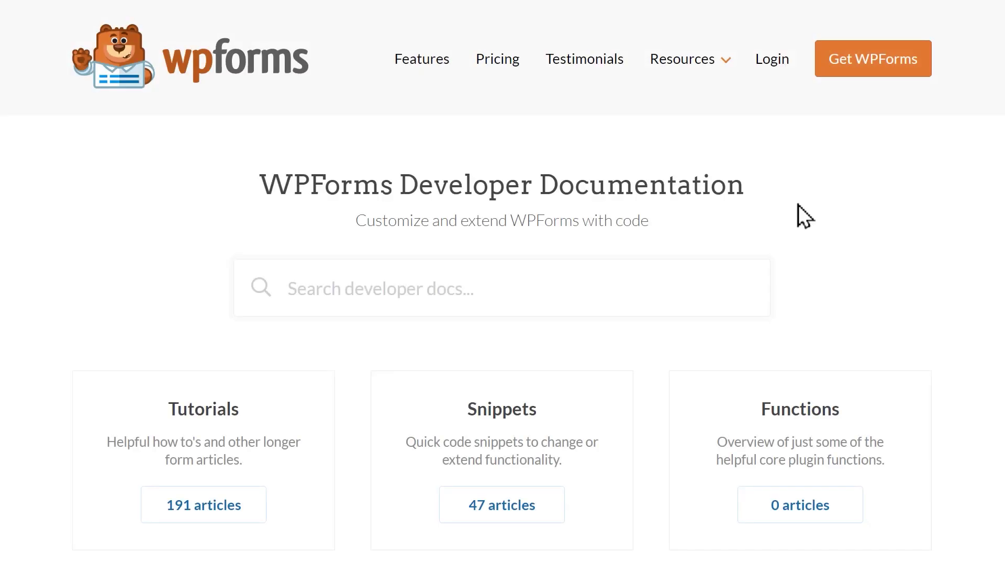
Step: Search the developer docs for 'php' and open the custom PHP or JavaScript article
left_click(692, 273)
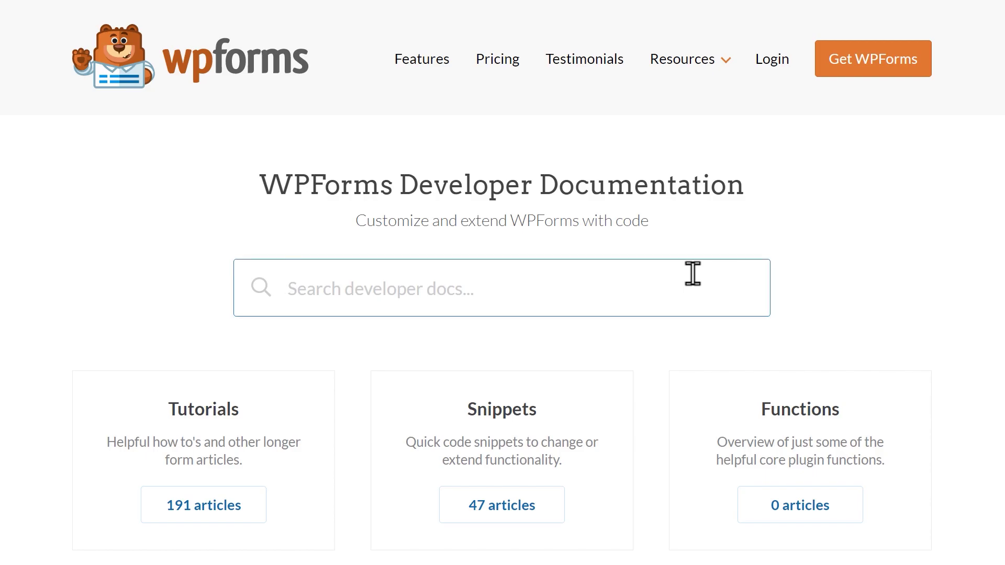
type("php")
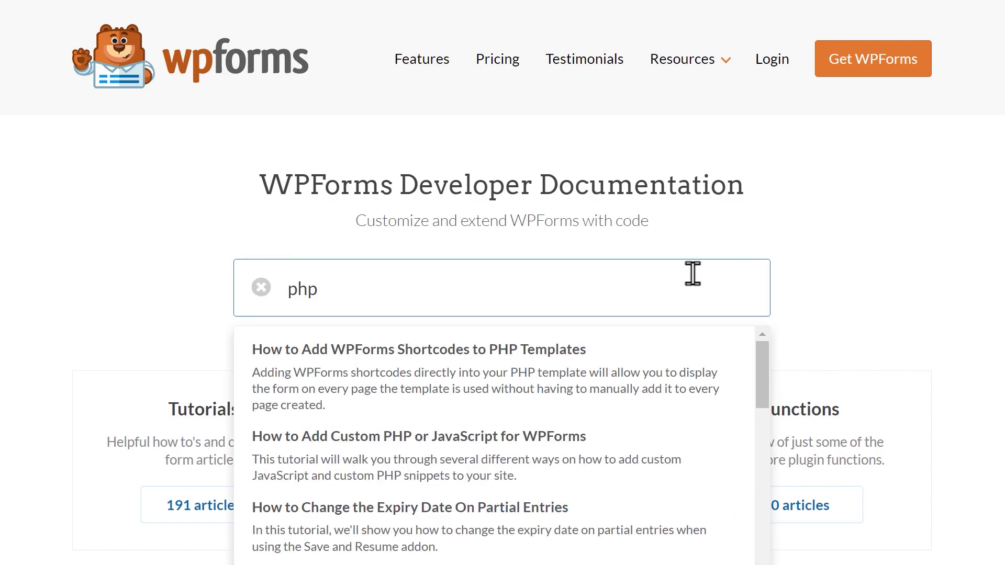
left_click(643, 445)
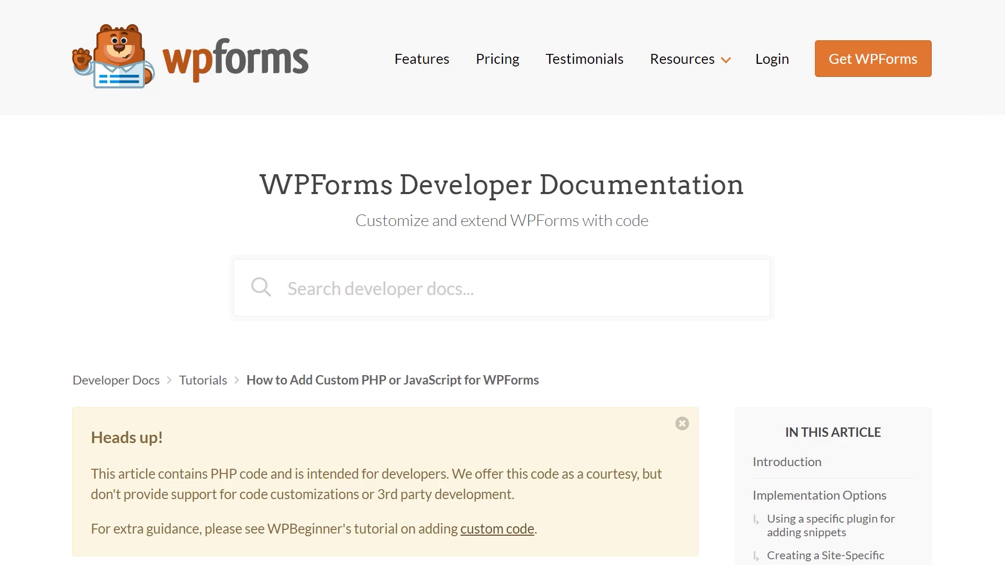
Step: Select the child theme's style.css header lines in the article
scroll(385, 314, "down", 20)
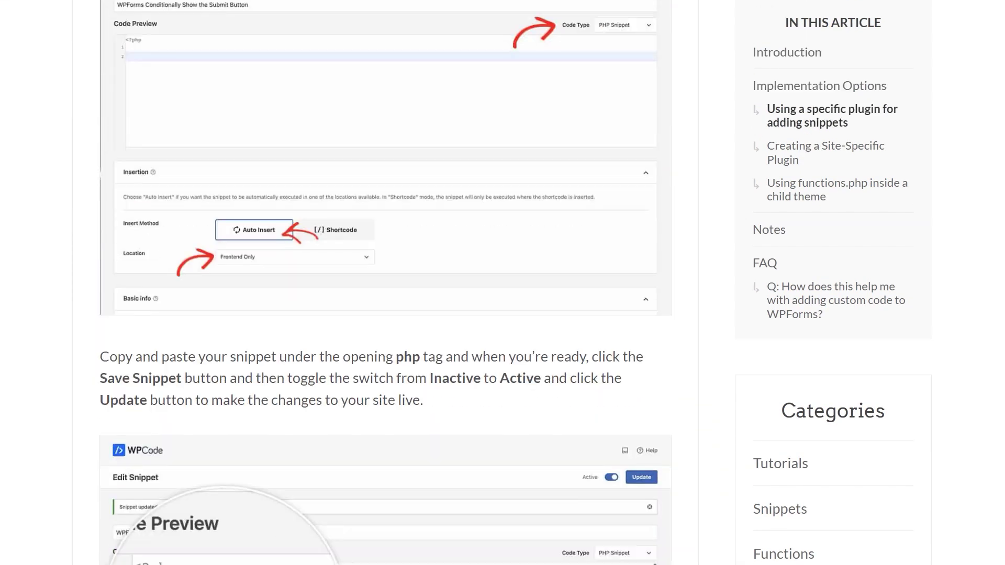
scroll(385, 314, "down", 20)
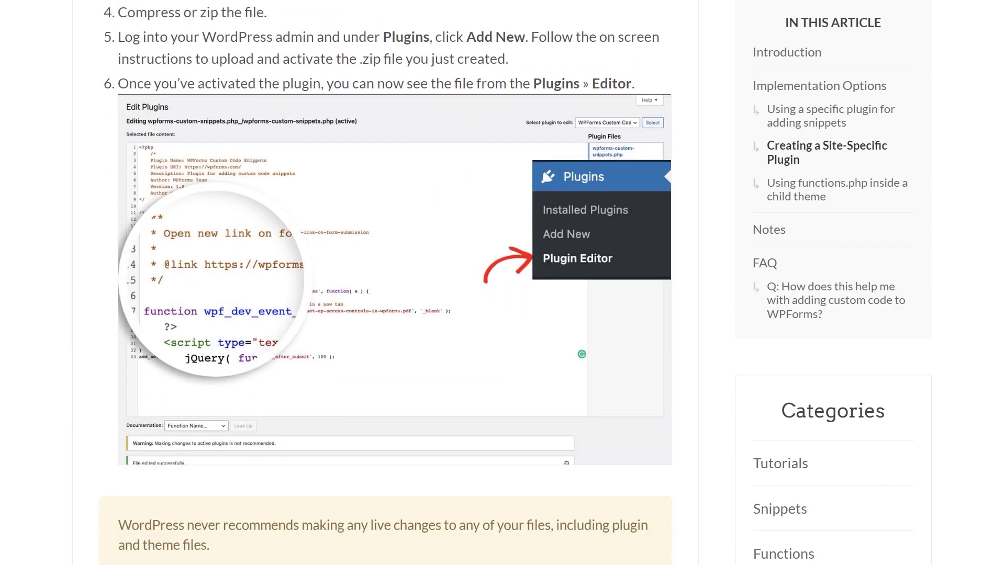
scroll(385, 314, "down", 18)
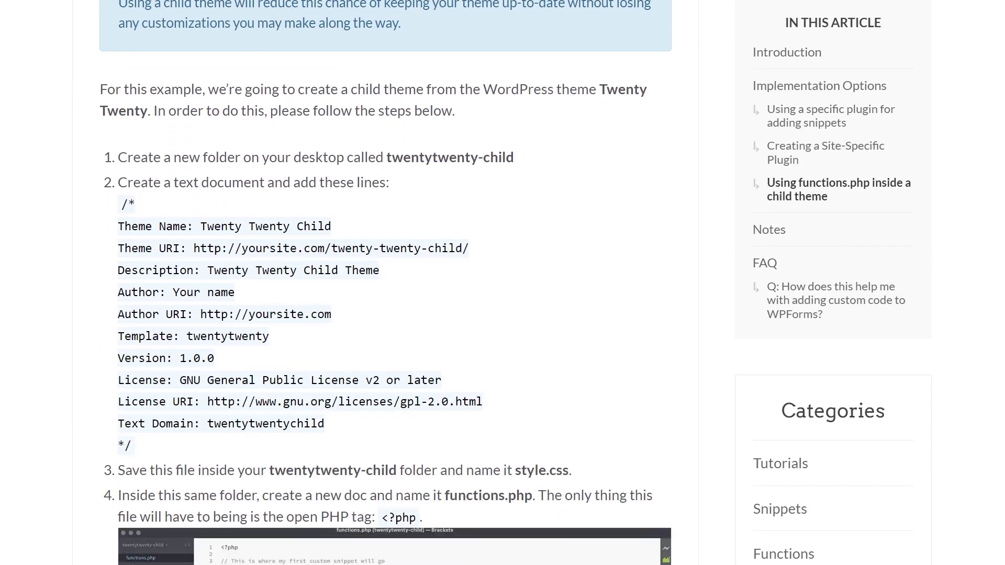
left_click_drag(122, 202, 156, 453)
key("ctrl+c")
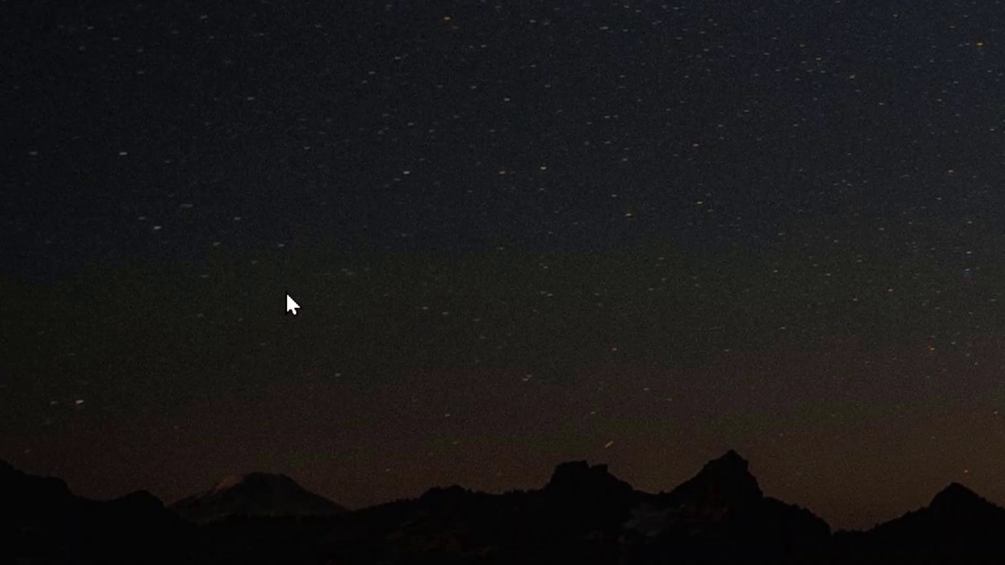
Step: Create a desktop folder named TwentyTwentyChild and open it
right_click(286, 292)
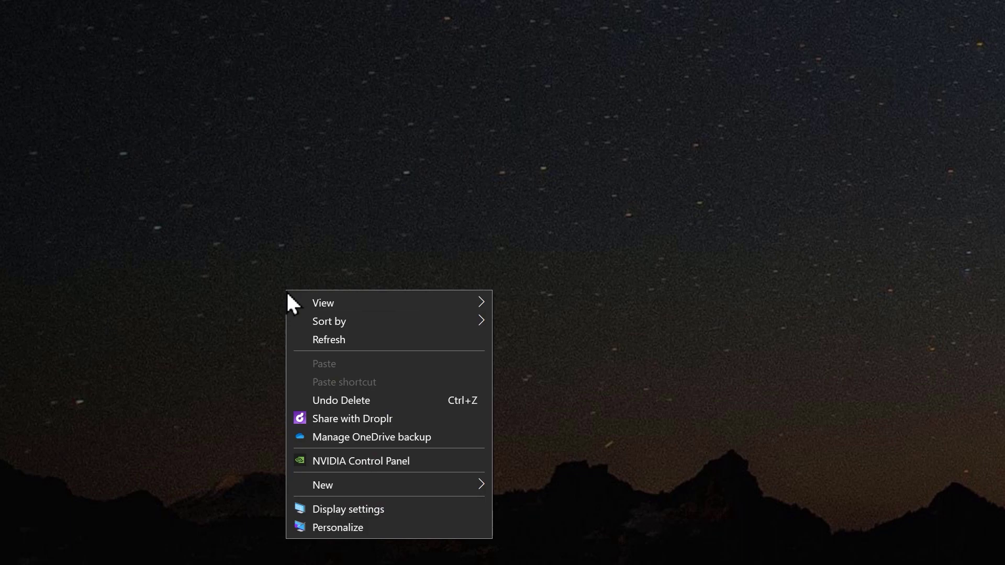
mouse_move(309, 483)
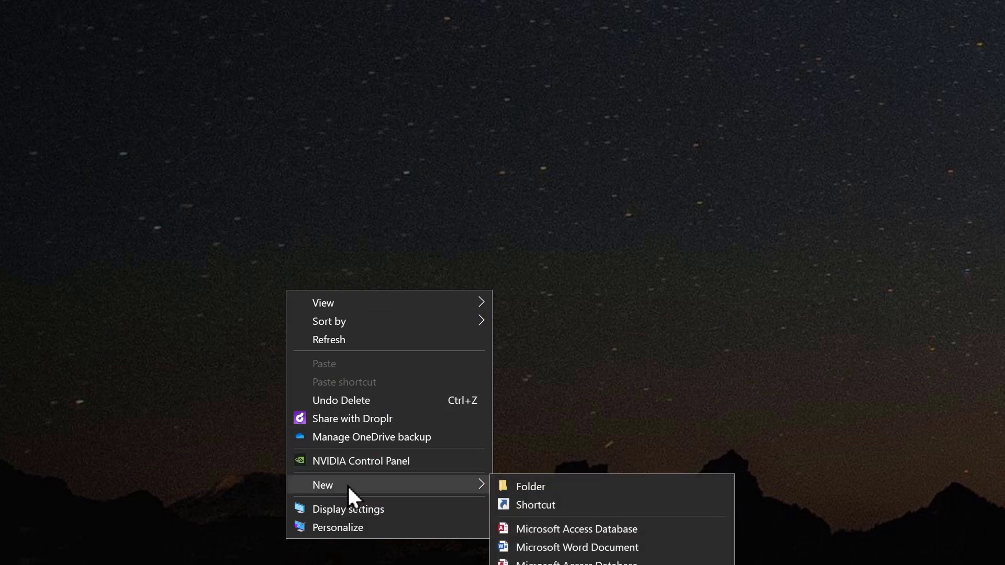
left_click(540, 487)
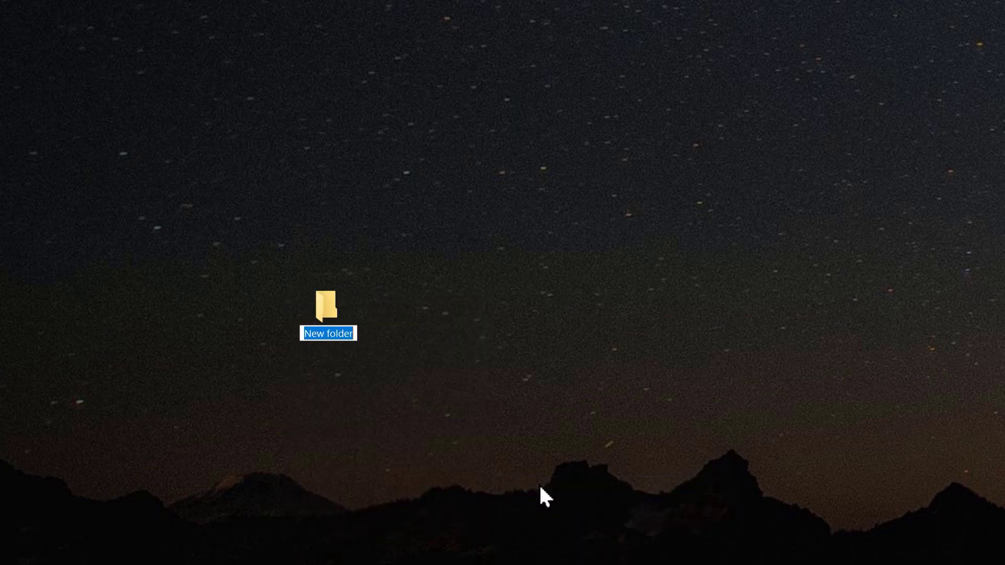
type("TwentyTw")
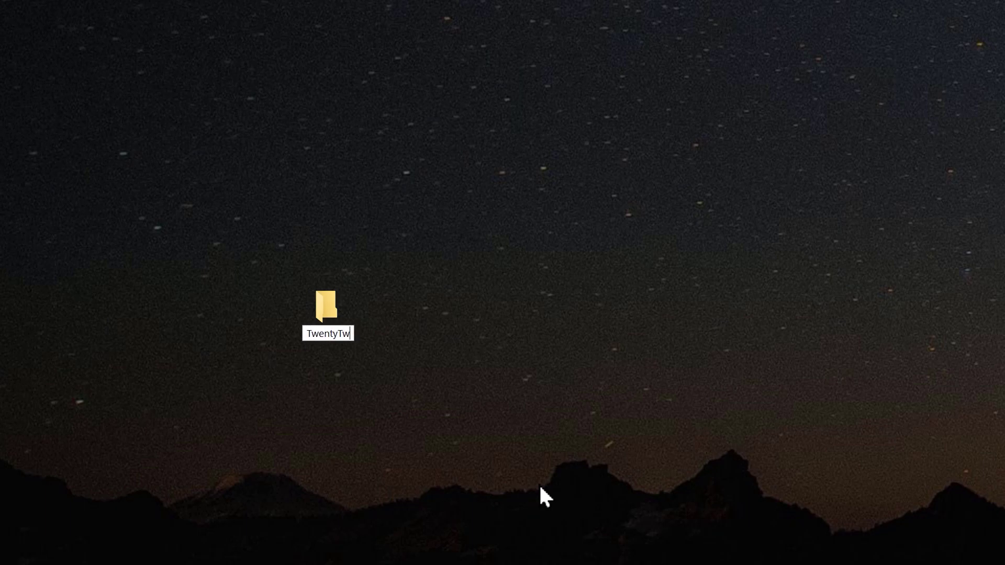
type("entyChild")
key("Return")
double_click(332, 320)
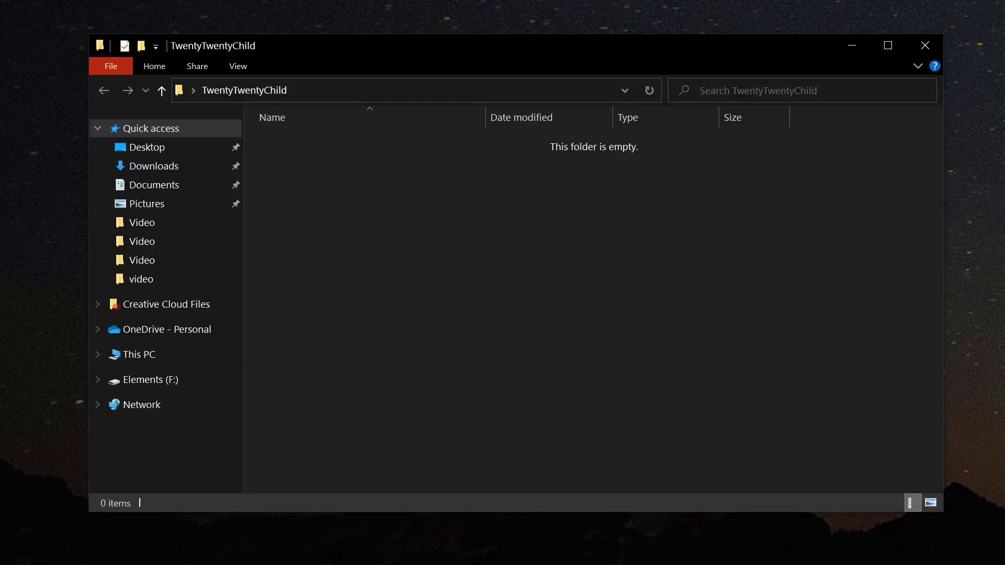
Step: Add an empty text document inside the folder, keeping the default name New Text Document
right_click(402, 151)
mouse_move(508, 366)
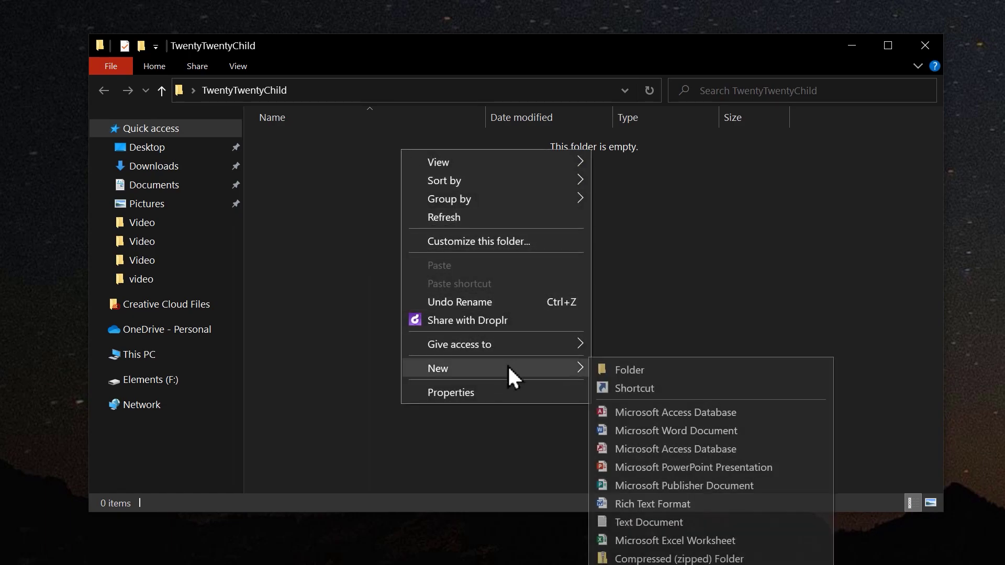
left_click(667, 520)
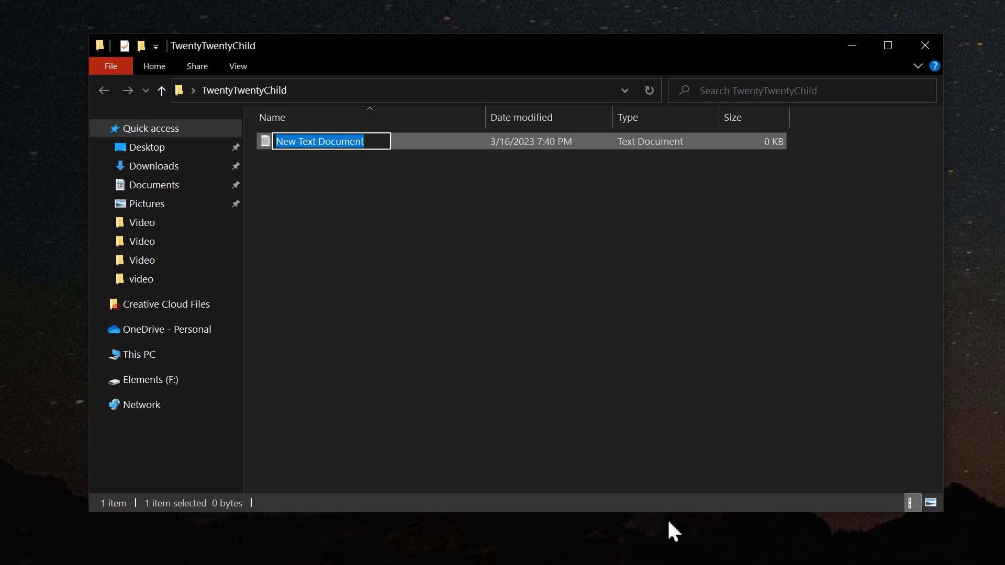
key("Return")
left_click(442, 296)
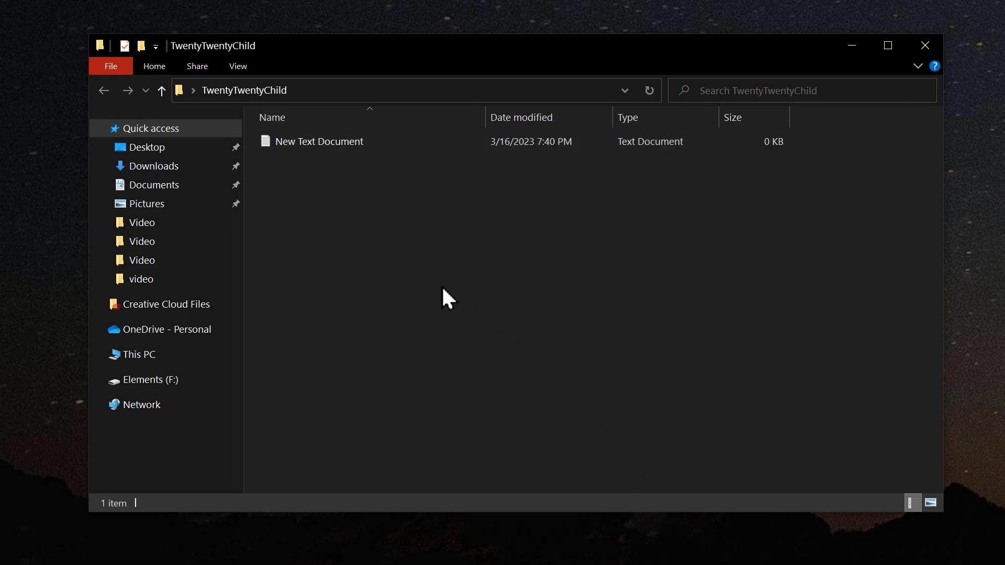
Step: Paste the child-theme header into the text document and save it as style.css
left_click(335, 149)
double_click(330, 145)
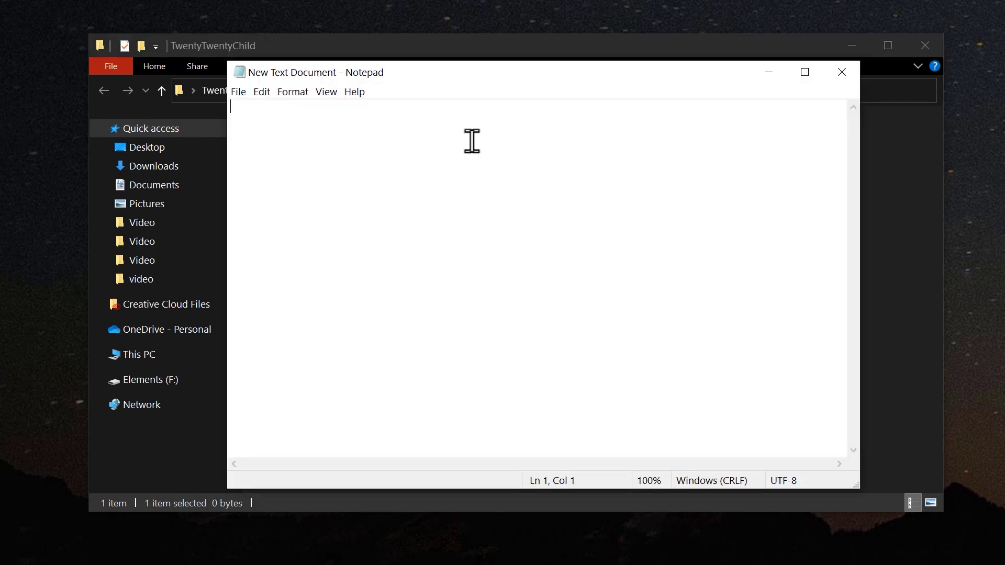
key("ctrl+v")
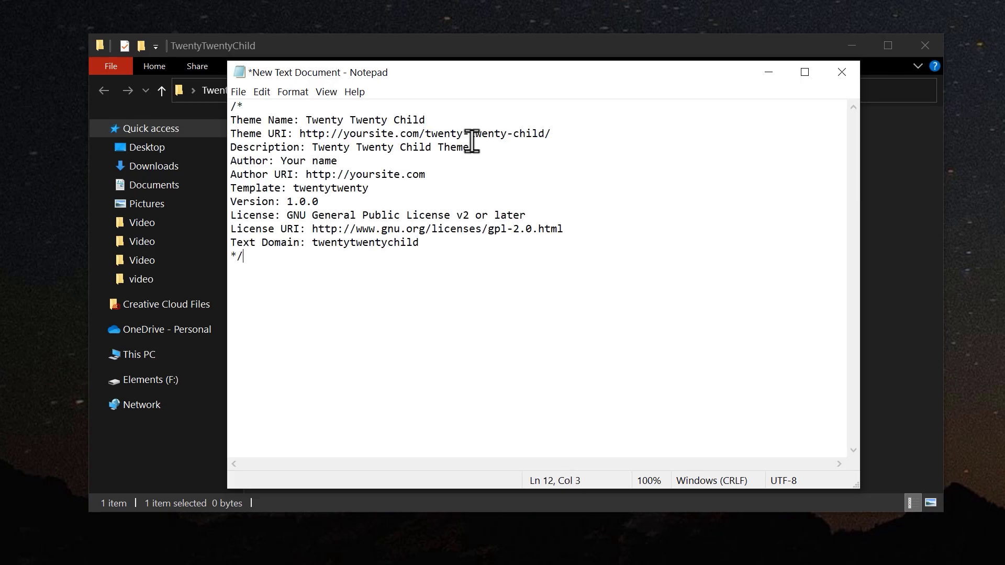
key("ctrl+shift+s")
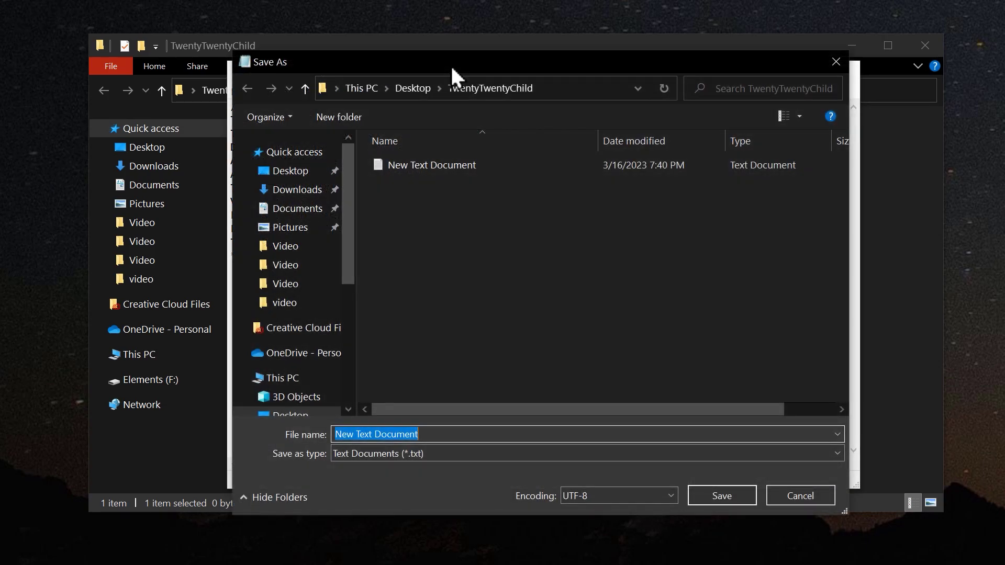
type("style.css")
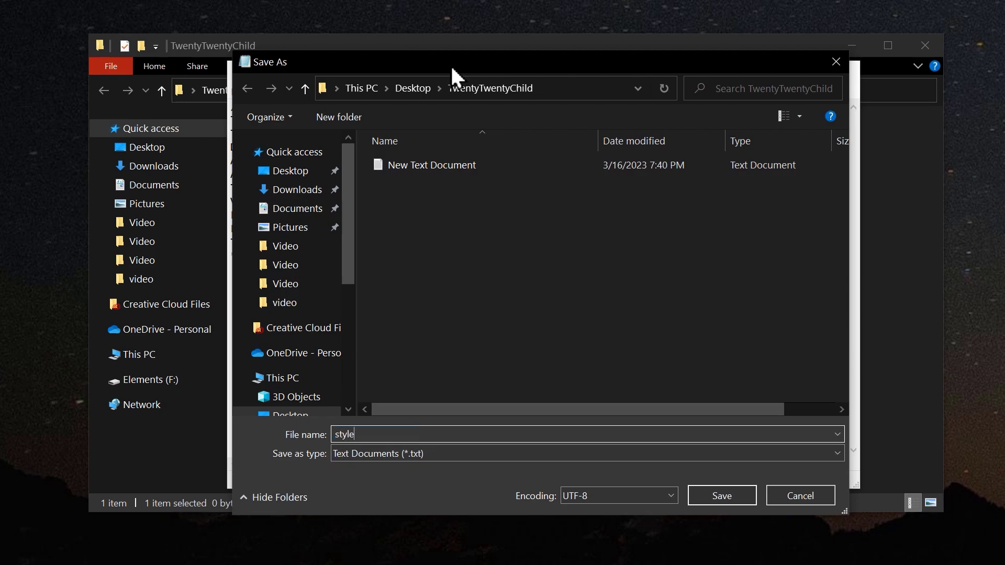
key("Return")
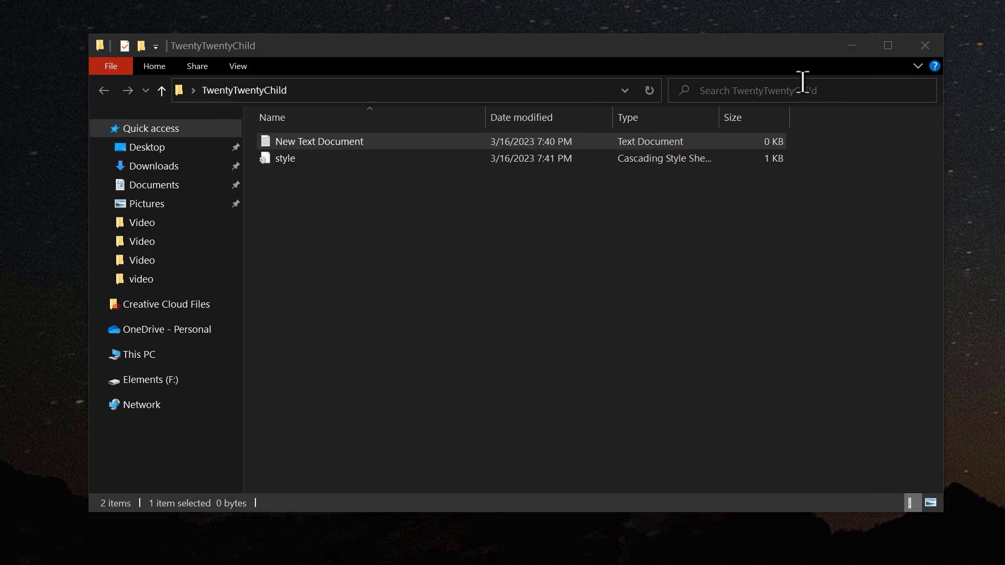
Step: Type <?php into the text document and save it as functions.php
double_click(348, 143)
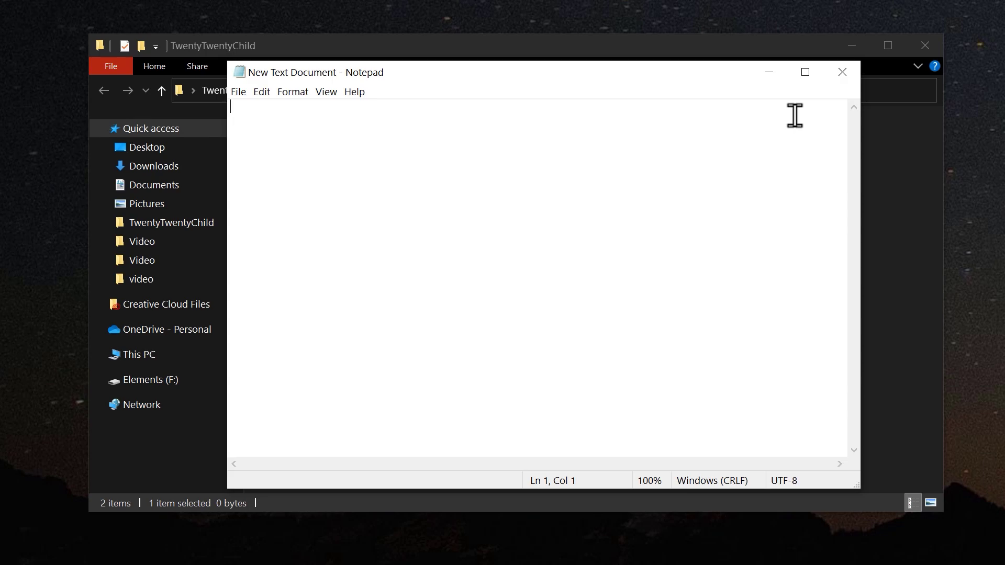
type("<?")
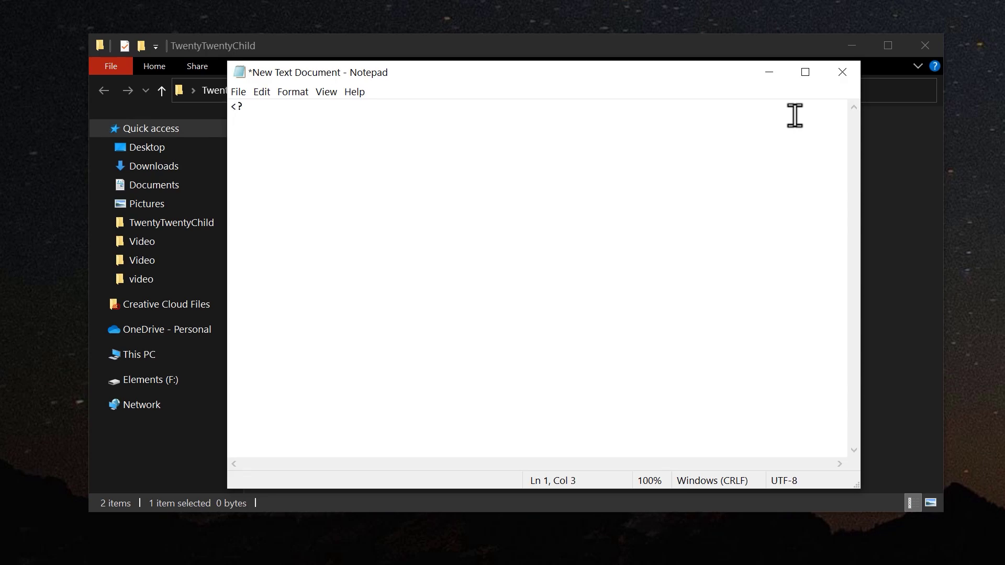
type("php")
key("ctrl+shift+s")
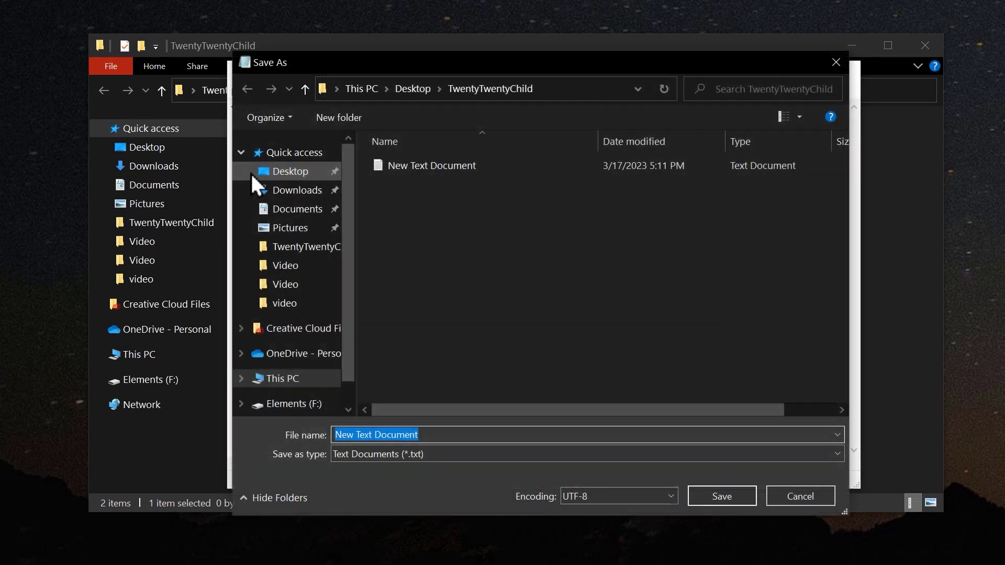
type("functions.")
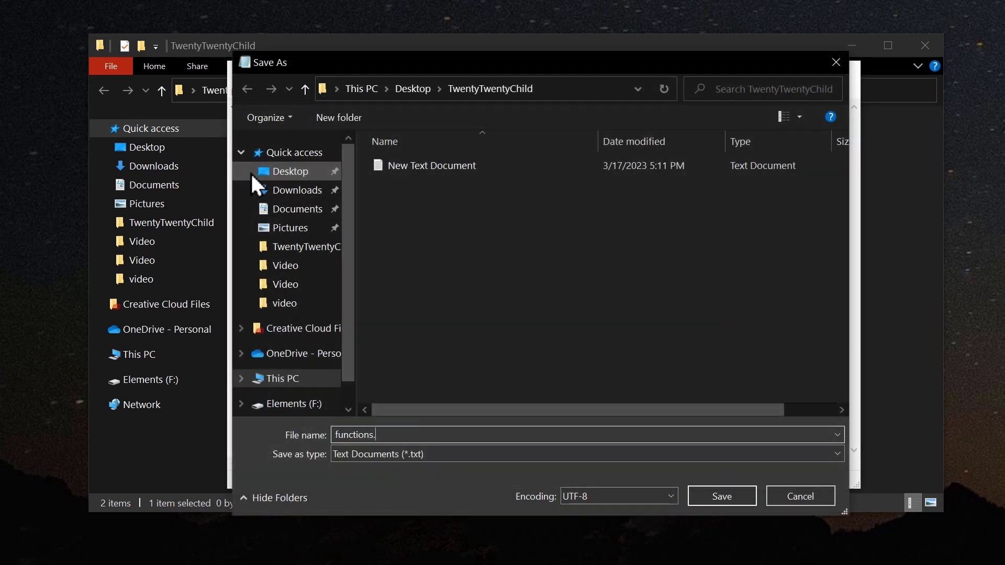
type("php")
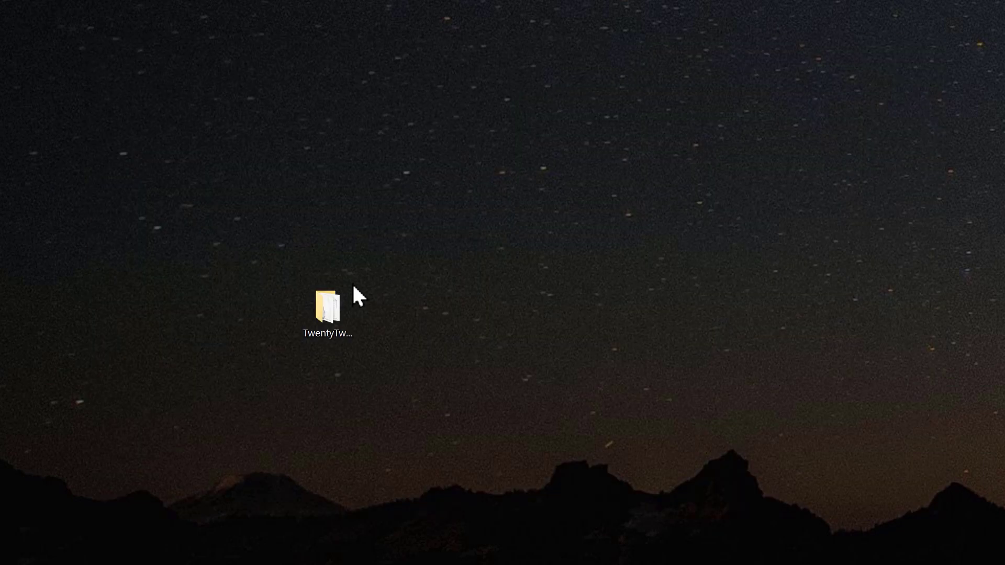
right_click(329, 293)
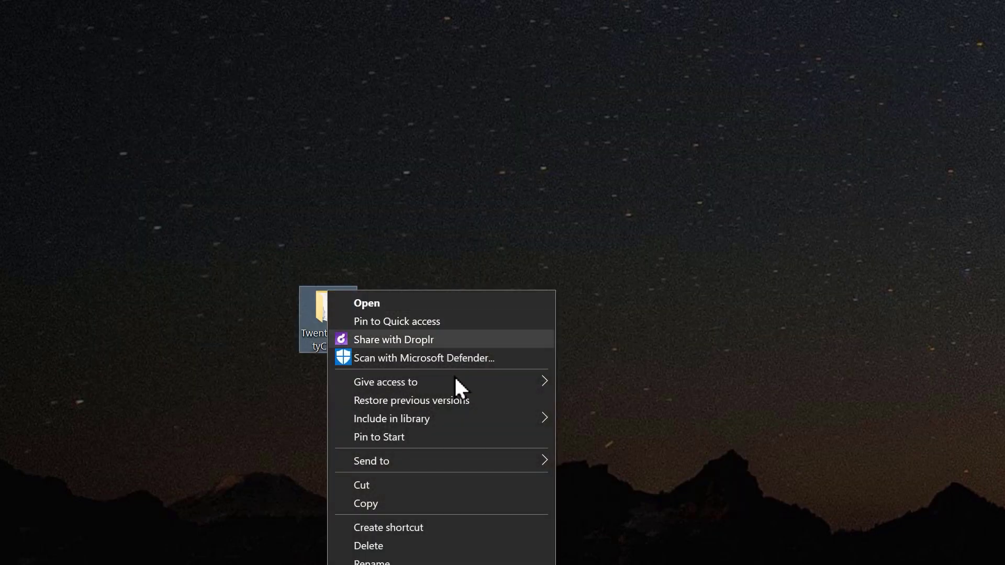
mouse_move(517, 460)
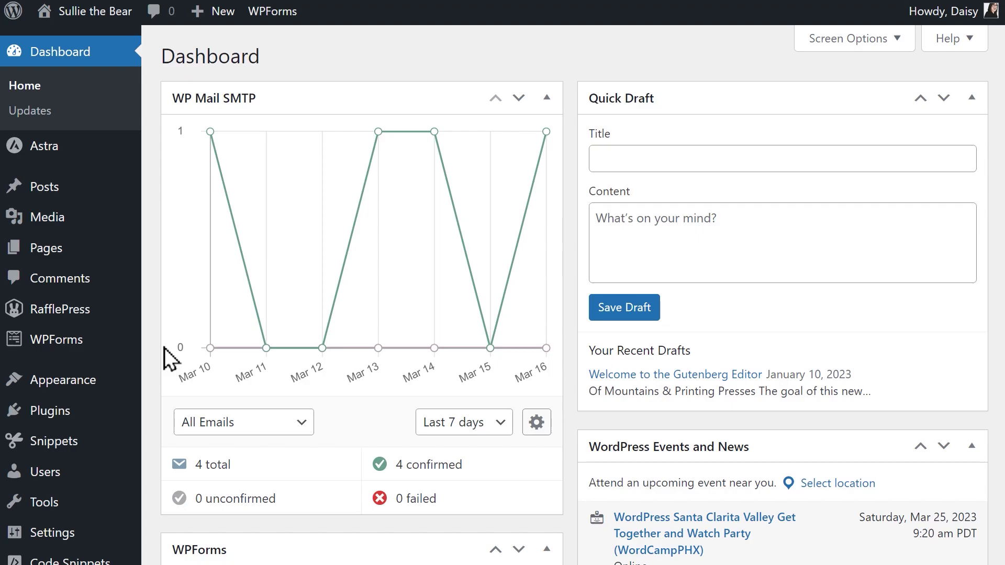
Step: Upload, install and activate the TwentyTwentyChild.zip theme from Appearance > Themes
mouse_move(125, 389)
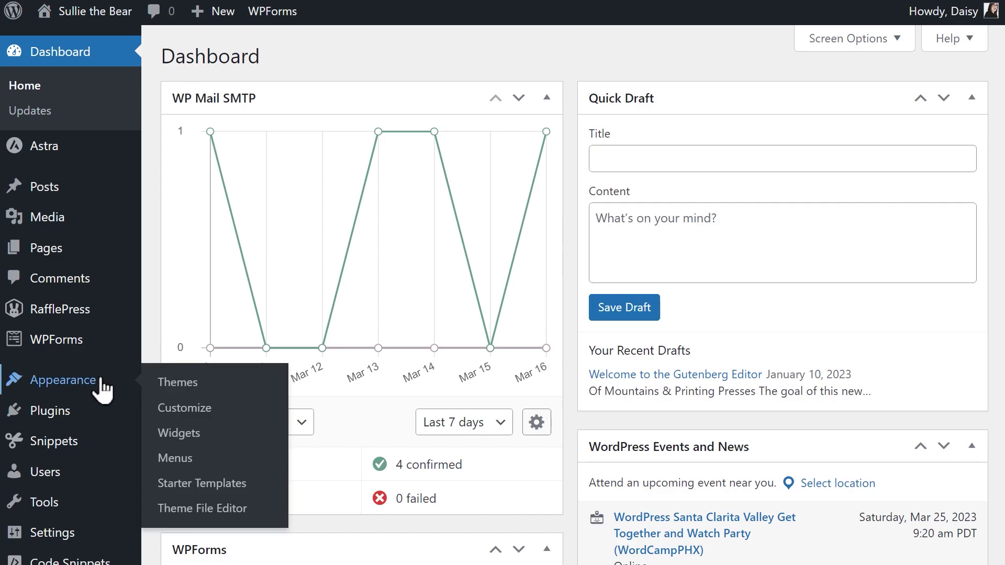
left_click(216, 392)
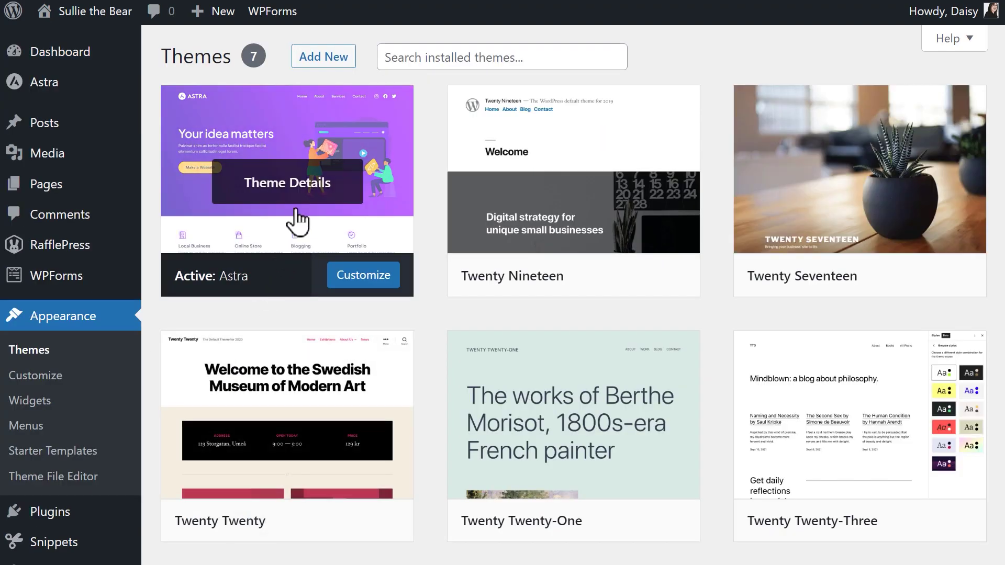
left_click(307, 65)
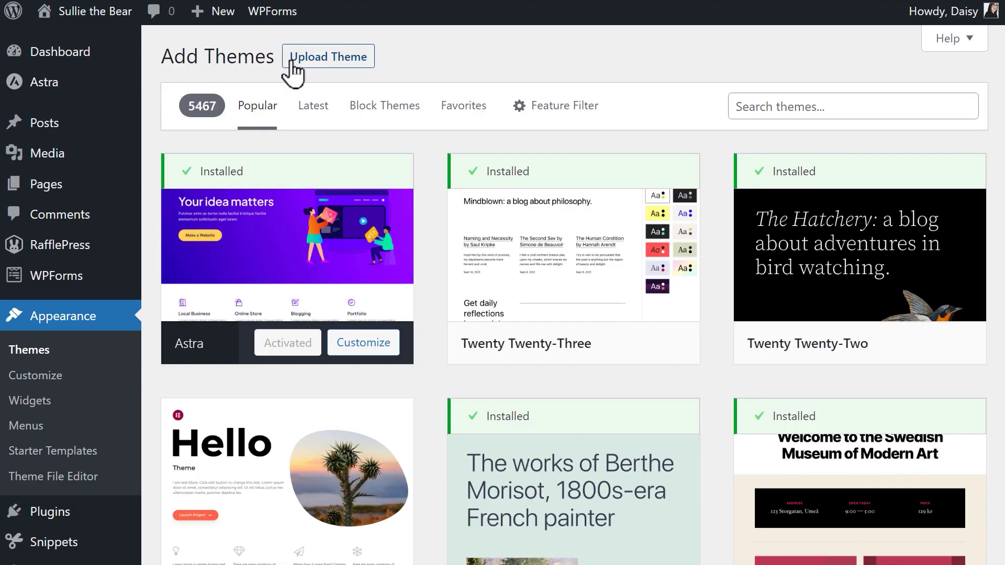
left_click(292, 69)
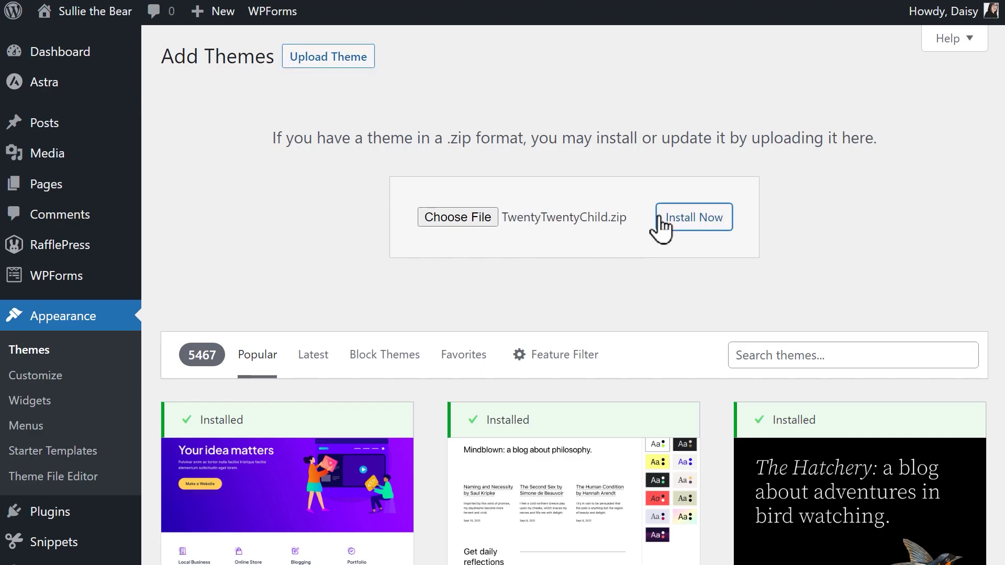
left_click(660, 220)
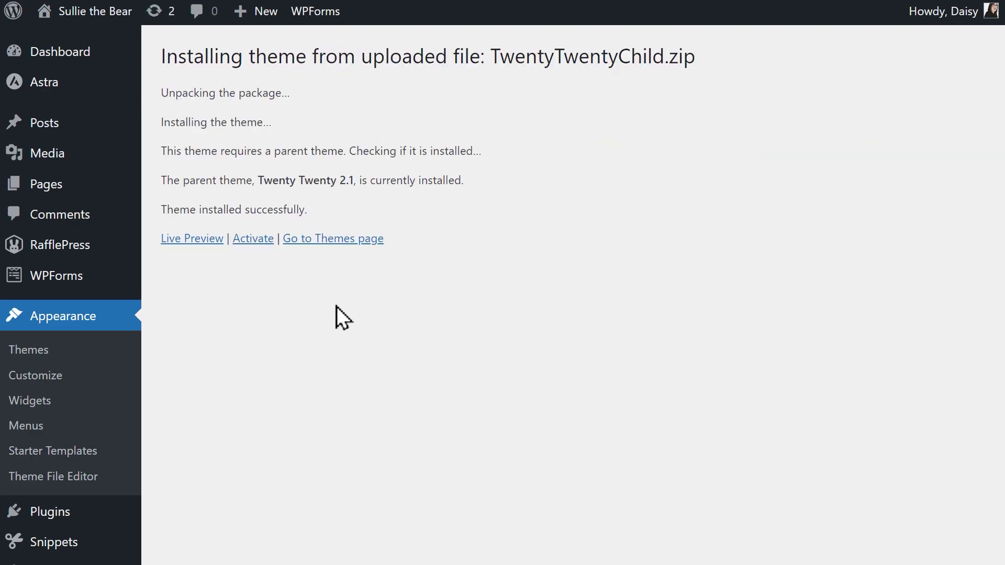
left_click(250, 242)
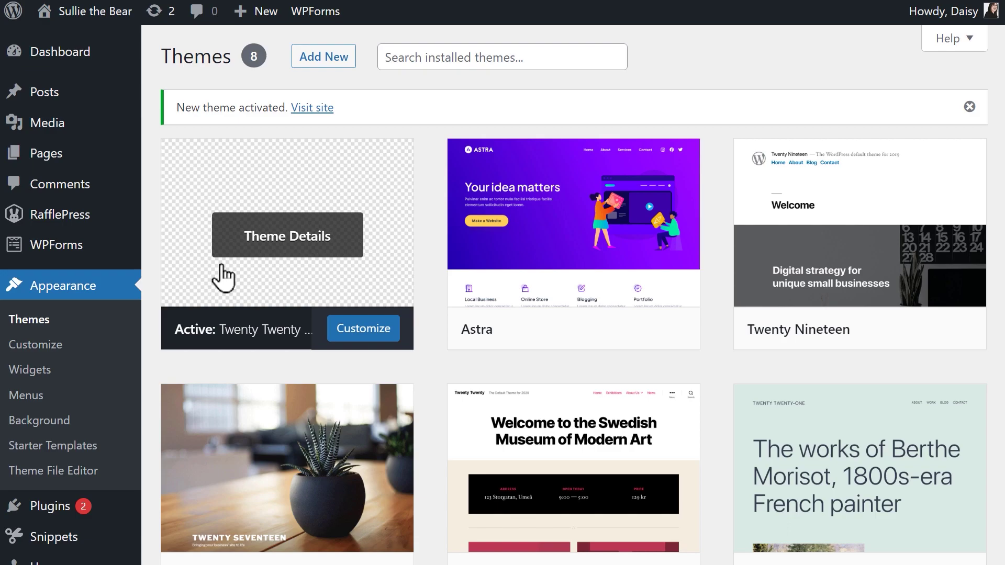
Step: Open the Twenty Twenty Child theme in the Theme File Editor and load its functions.php
left_click(108, 472)
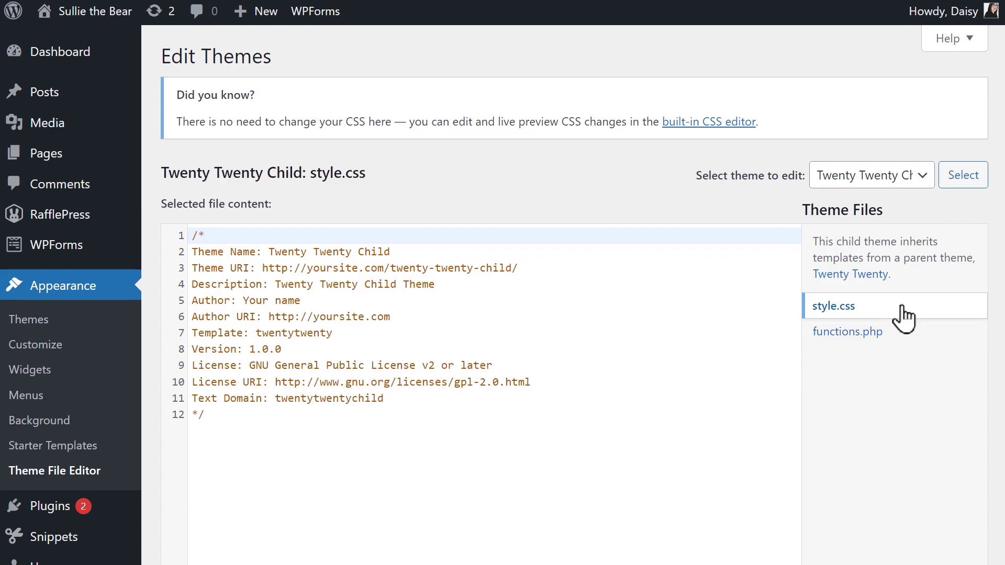
left_click(912, 347)
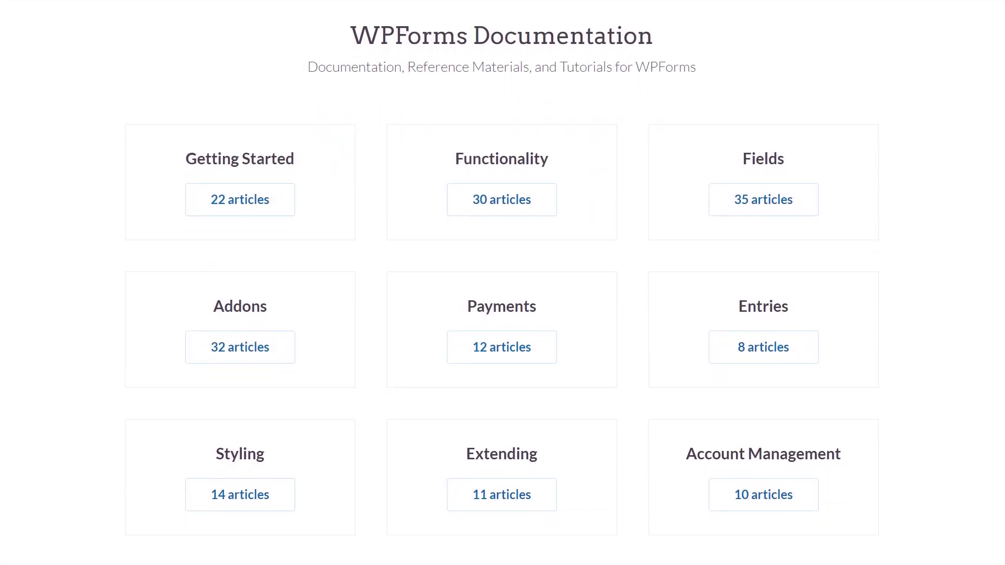
Step: Scroll down the WPForms Documentation page to reveal the Troubleshooting category with 18 articles
scroll(501, 304, "down", 2)
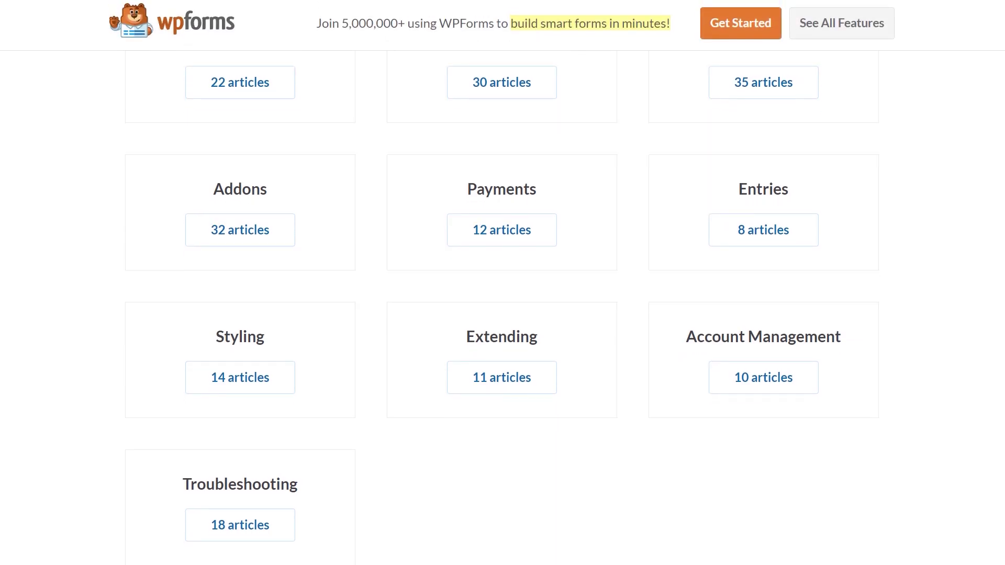